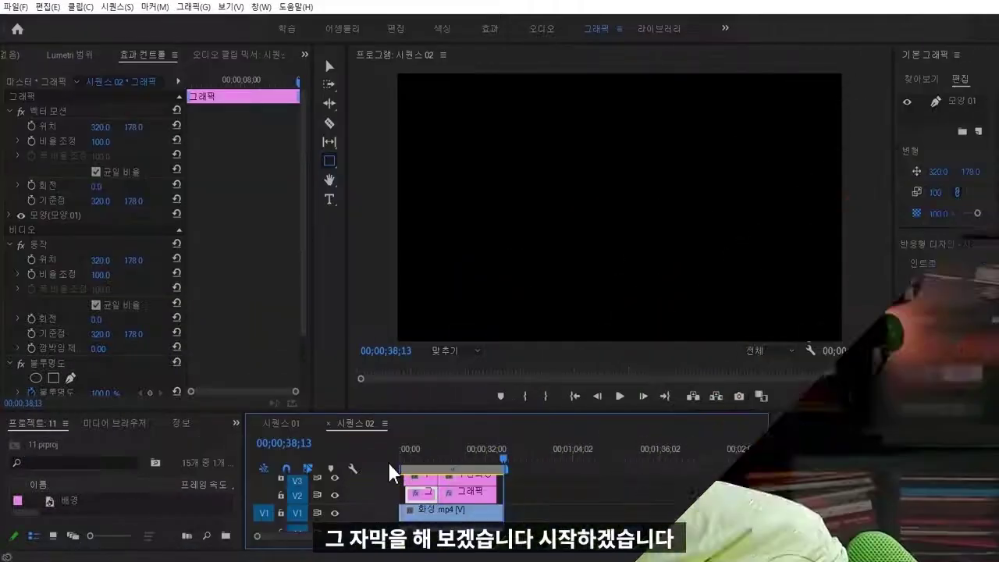
left_click_drag(477, 459, 472, 459)
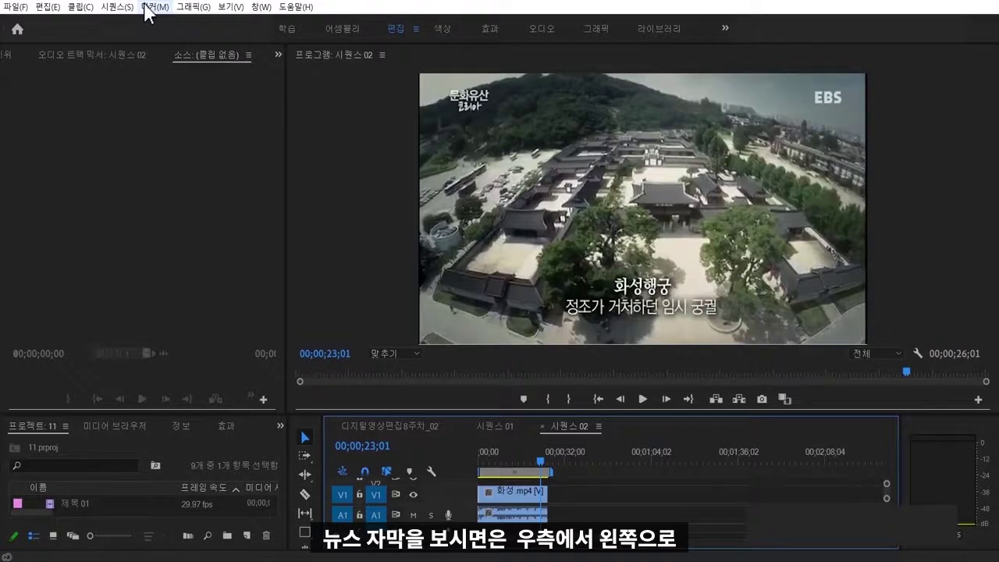
left_click(13, 8)
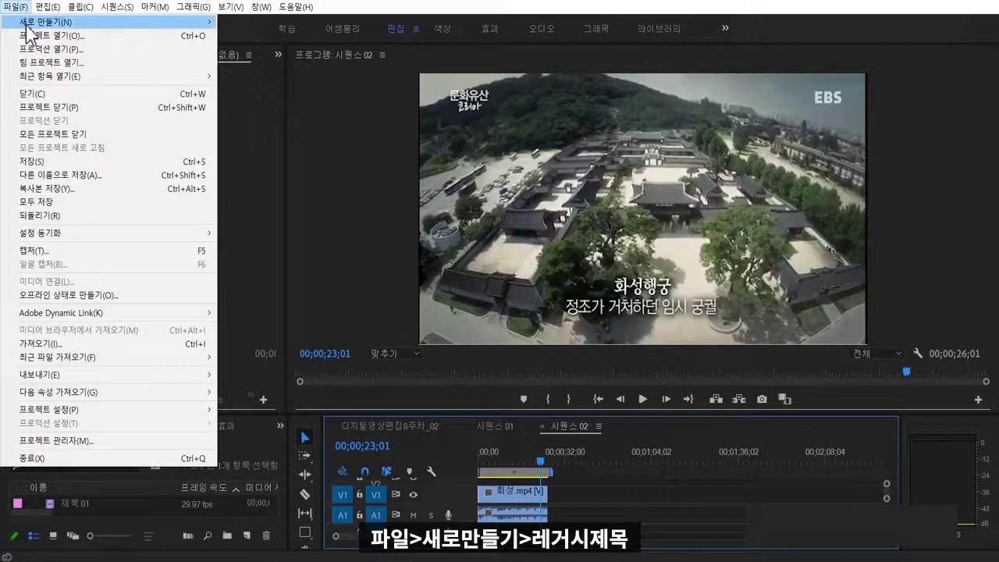
mouse_move(28, 23)
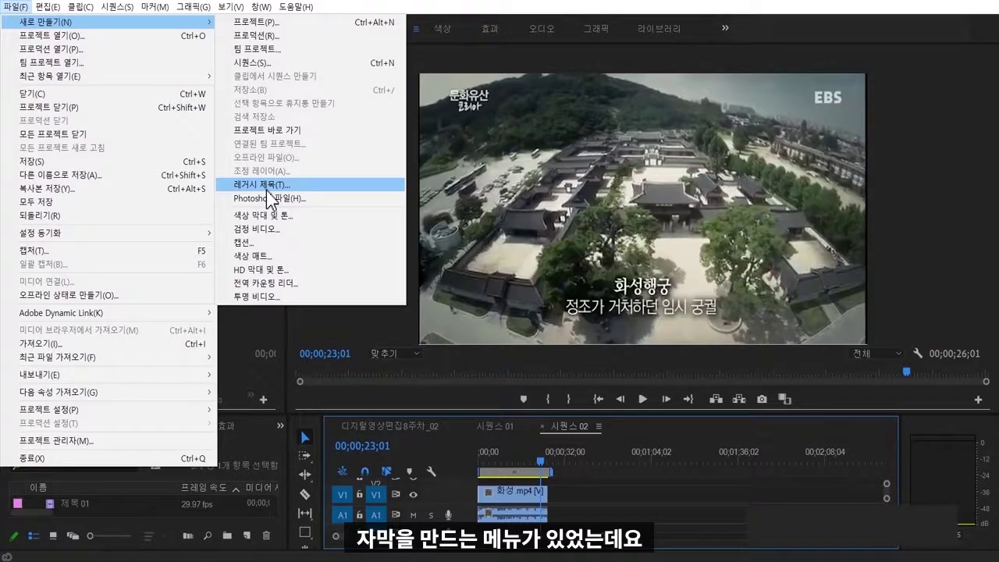
left_click(267, 323)
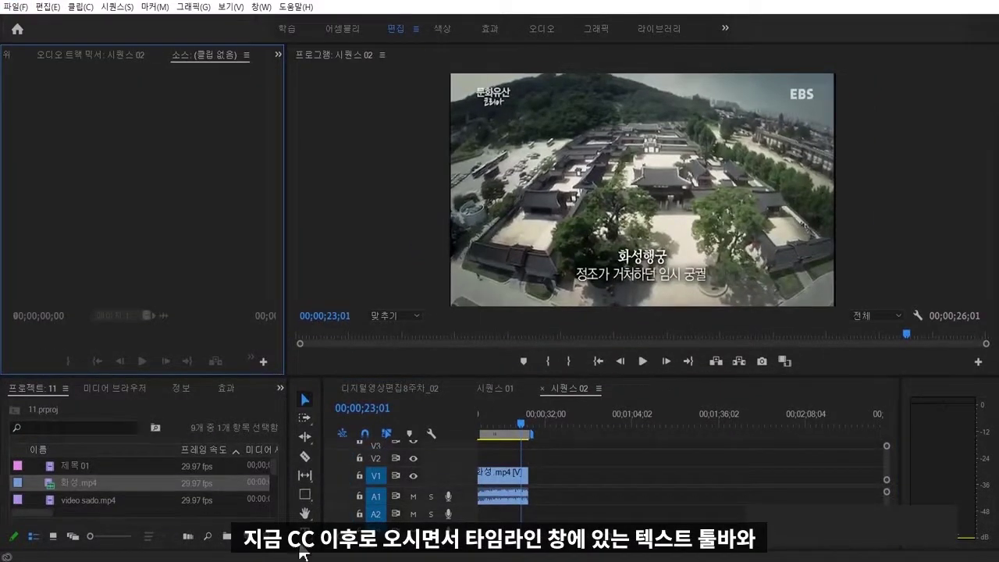
- Switch to the Graphics (그래픽) workspace
left_click(596, 28)
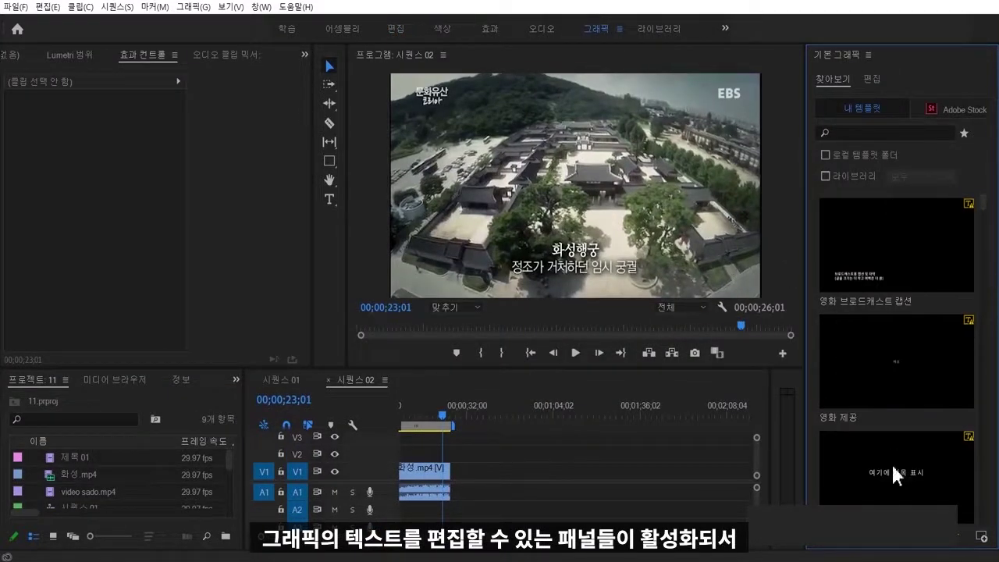
left_click(6, 7)
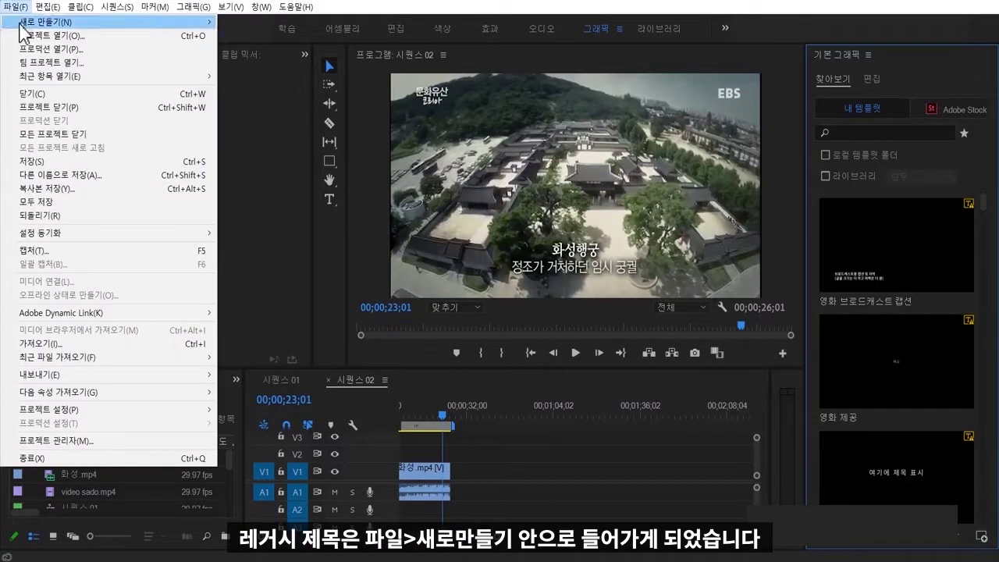
mouse_move(35, 22)
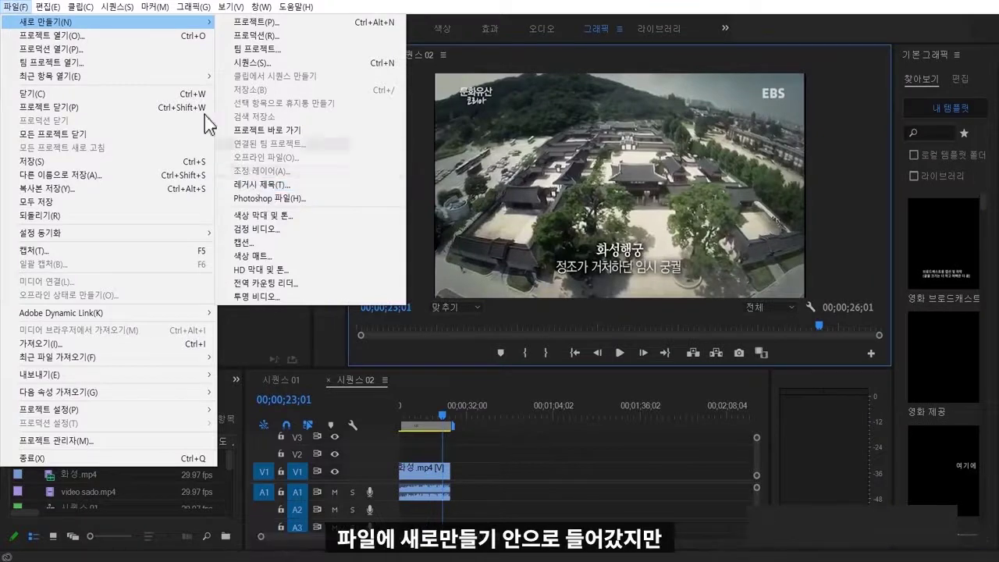
mouse_move(25, 22)
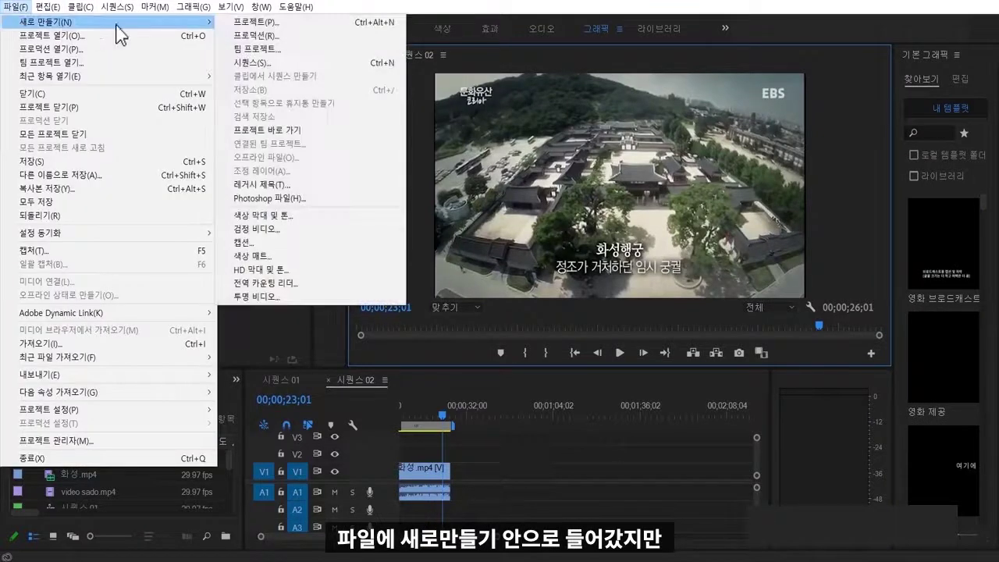
left_click(257, 186)
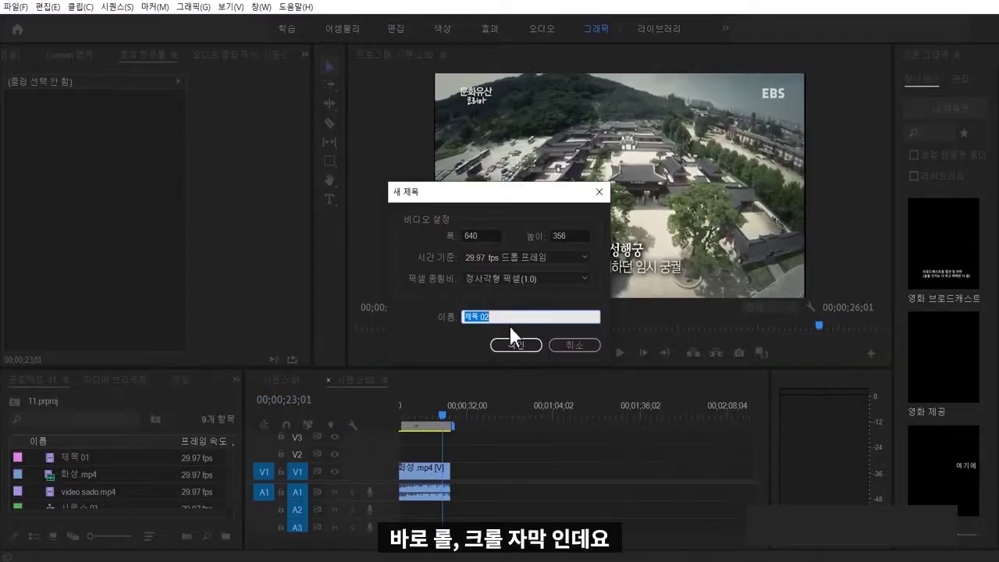
key("Escape")
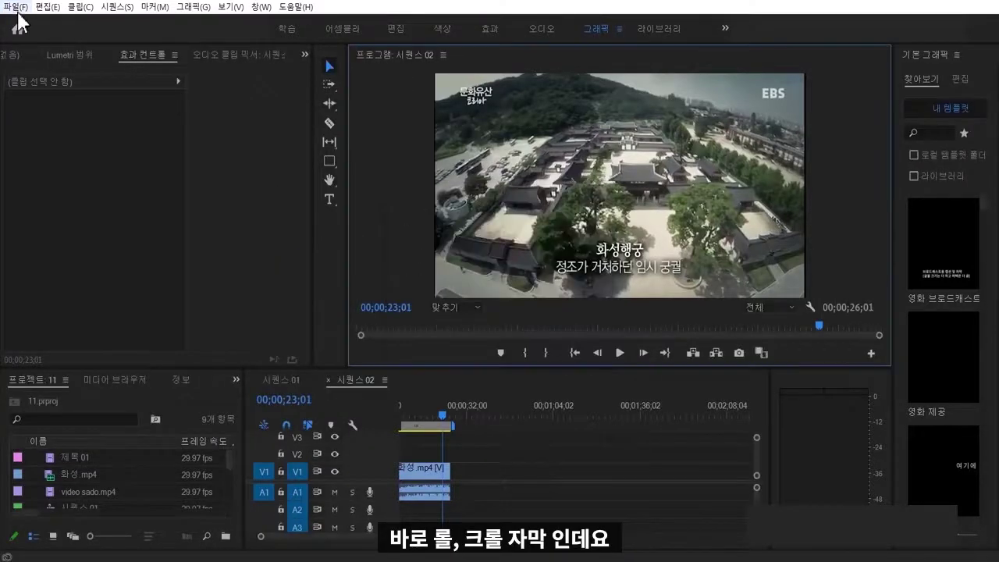
- Create a new legacy title named 수원화성 with the default video settings
left_click(16, 6)
mouse_move(39, 20)
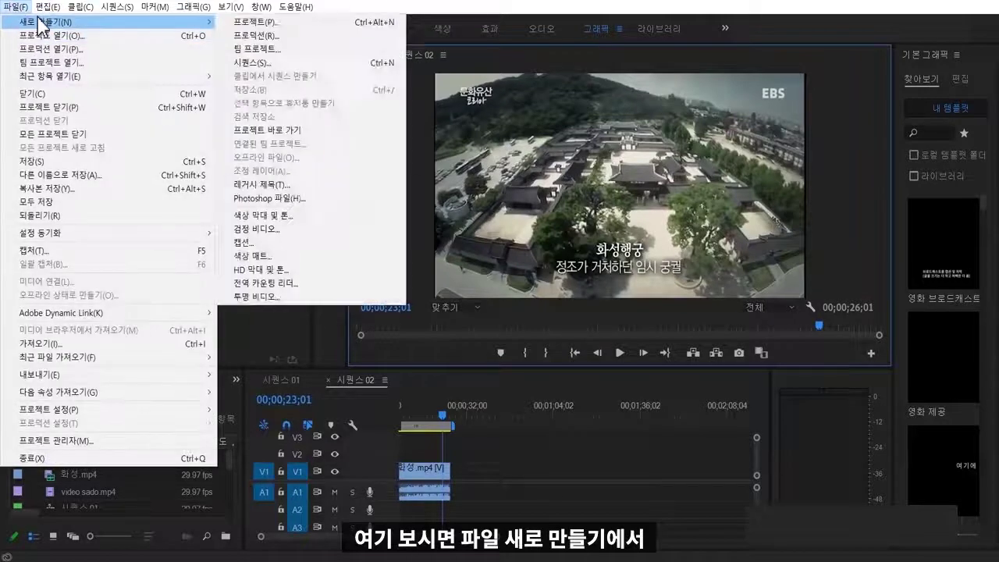
left_click(283, 185)
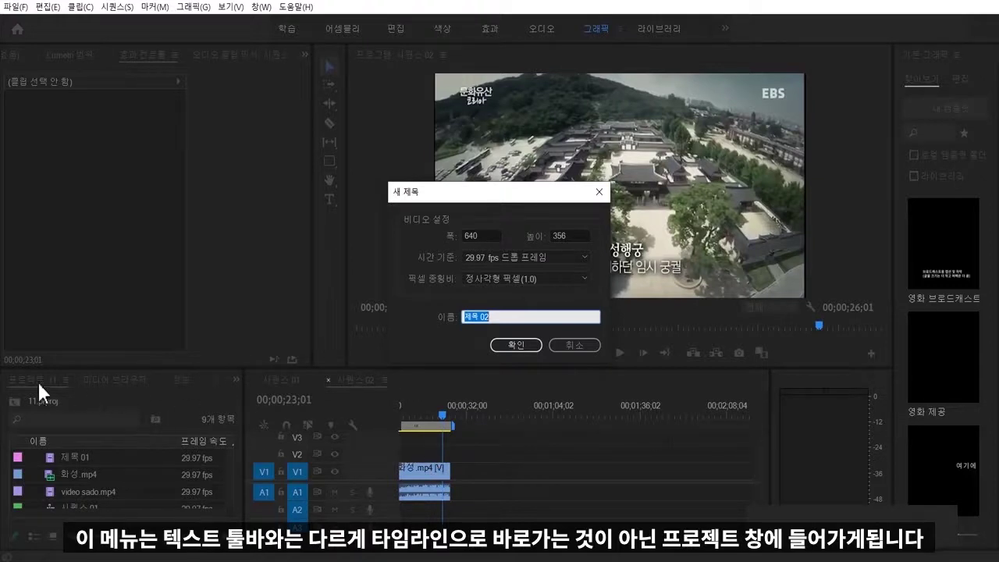
type("수원화성")
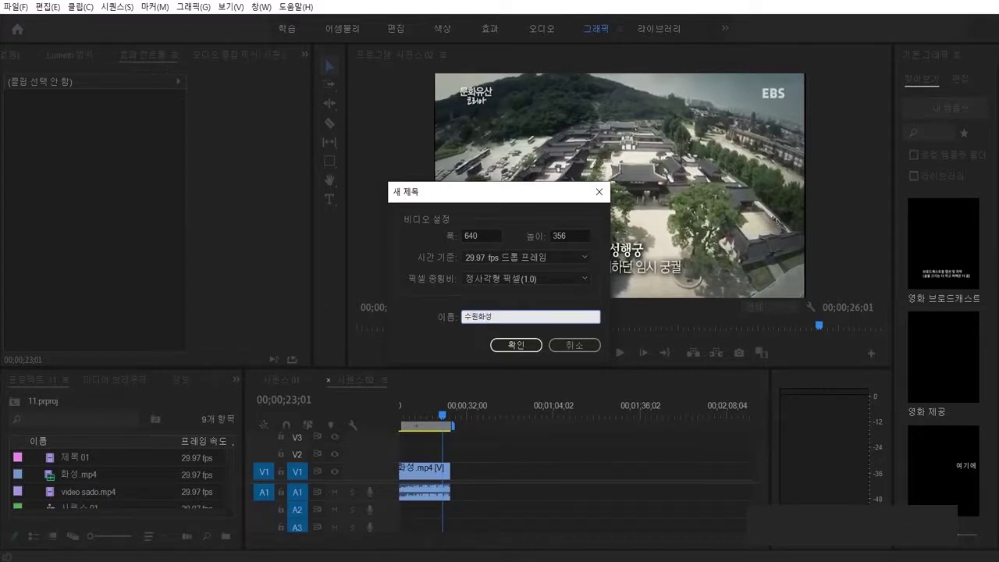
left_click(515, 347)
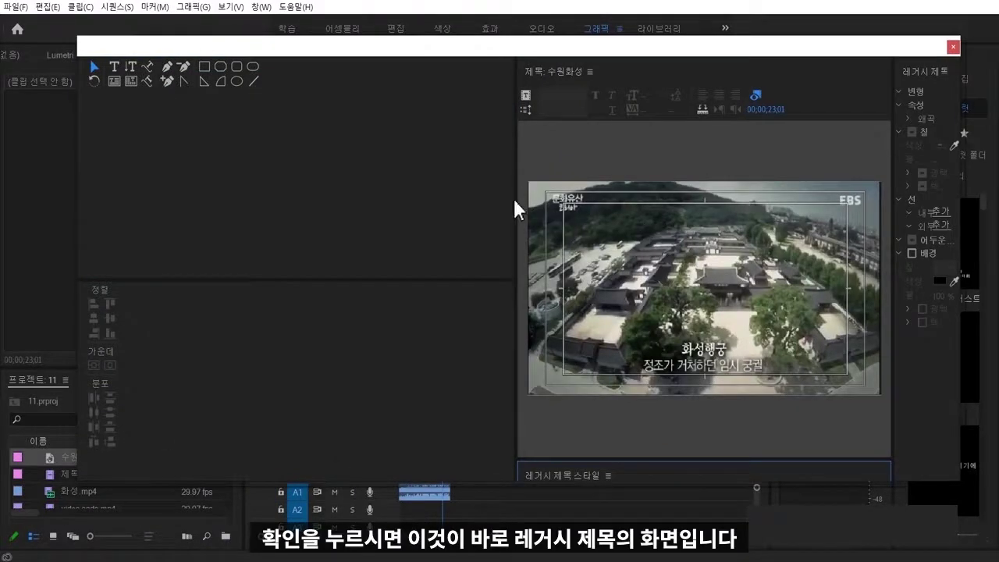
- Rearrange the title editor by narrowing the tools area and widening the legacy title properties area
mouse_move(518, 198)
left_mouse_down()
mouse_move(148, 160)
mouse_move(105, 143)
left_mouse_up()
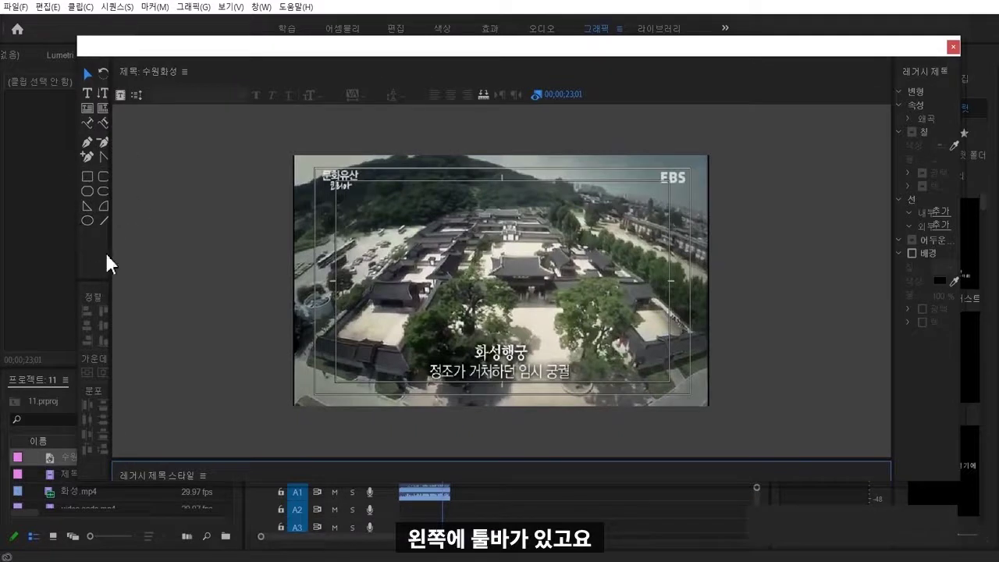
left_click_drag(892, 248, 778, 65)
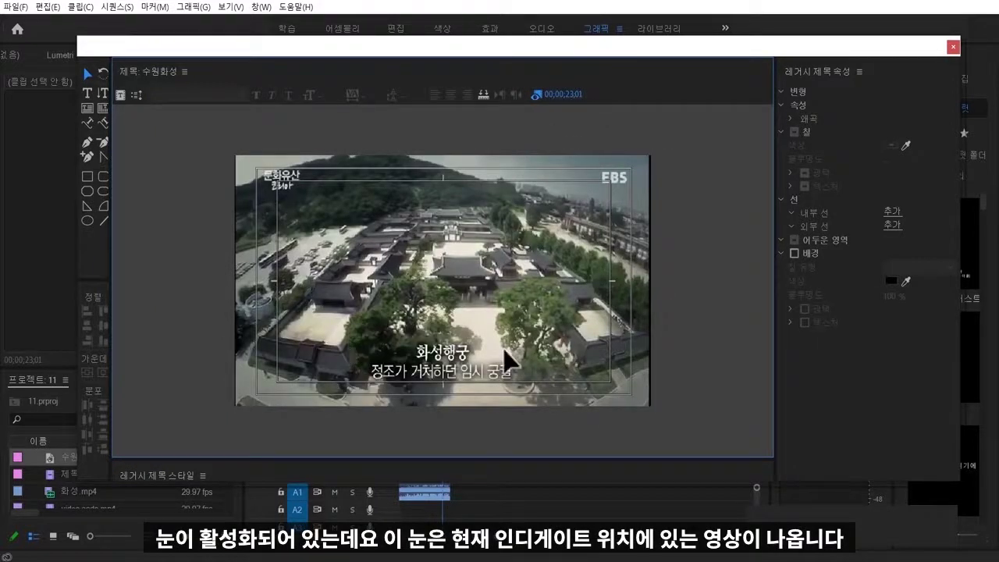
left_click(535, 94)
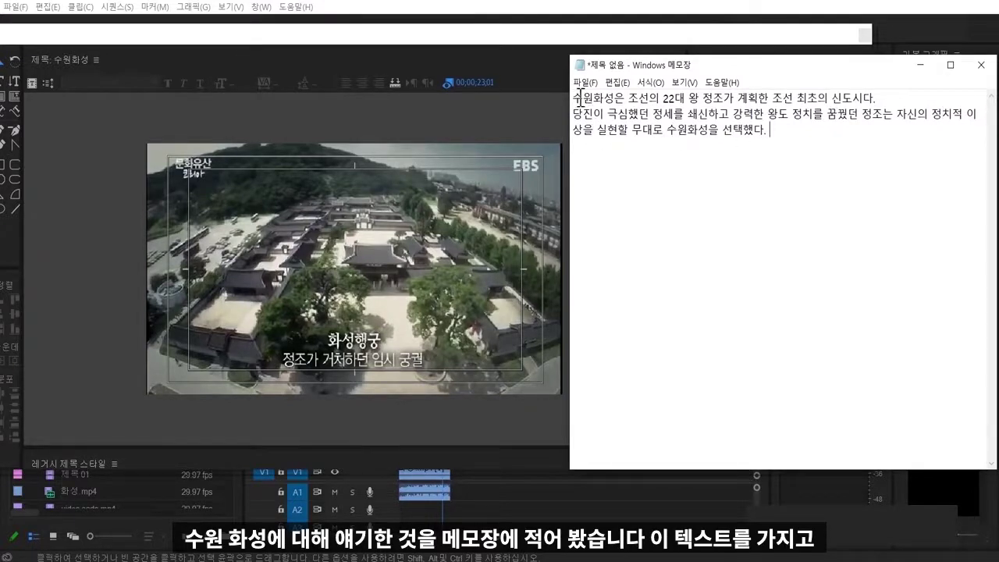
- Copy the first sentence of the Notepad memo and paste it into the title's lower part as text with font size 28
mouse_move(575, 98)
left_mouse_down()
mouse_move(883, 102)
mouse_move(606, 83)
mouse_move(578, 98)
left_mouse_up()
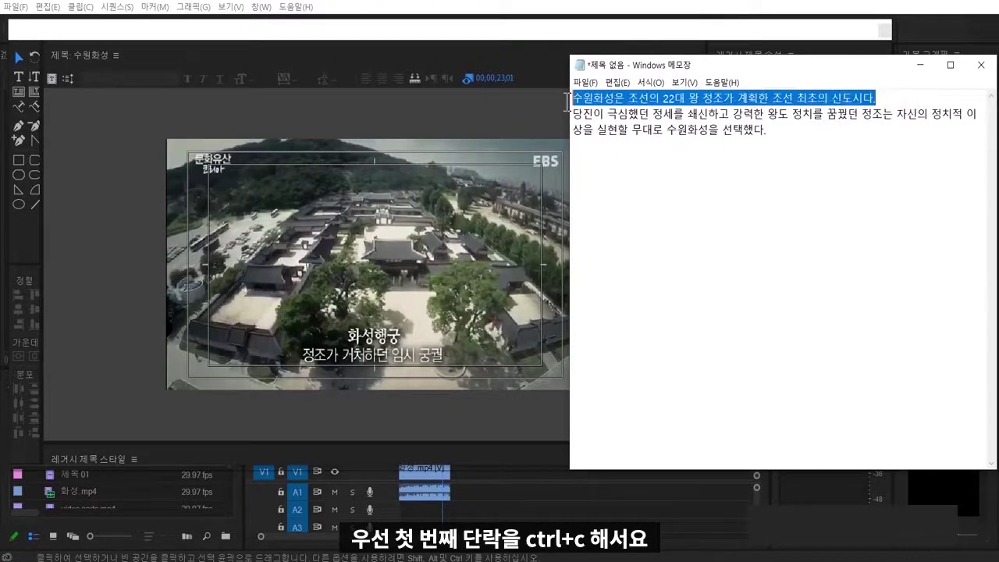
left_click(131, 36)
left_click(19, 78)
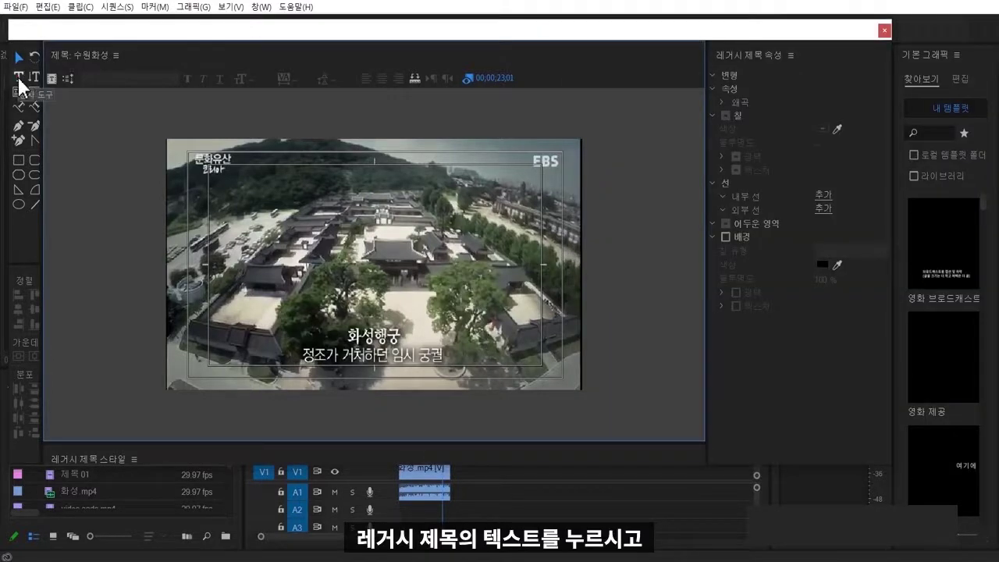
left_click(190, 365)
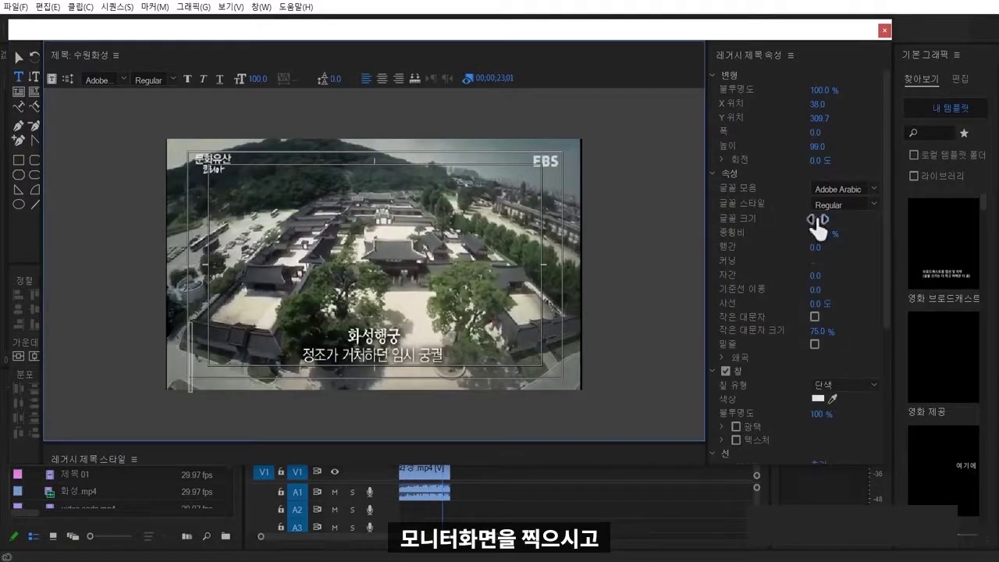
left_click_drag(816, 218, 786, 220)
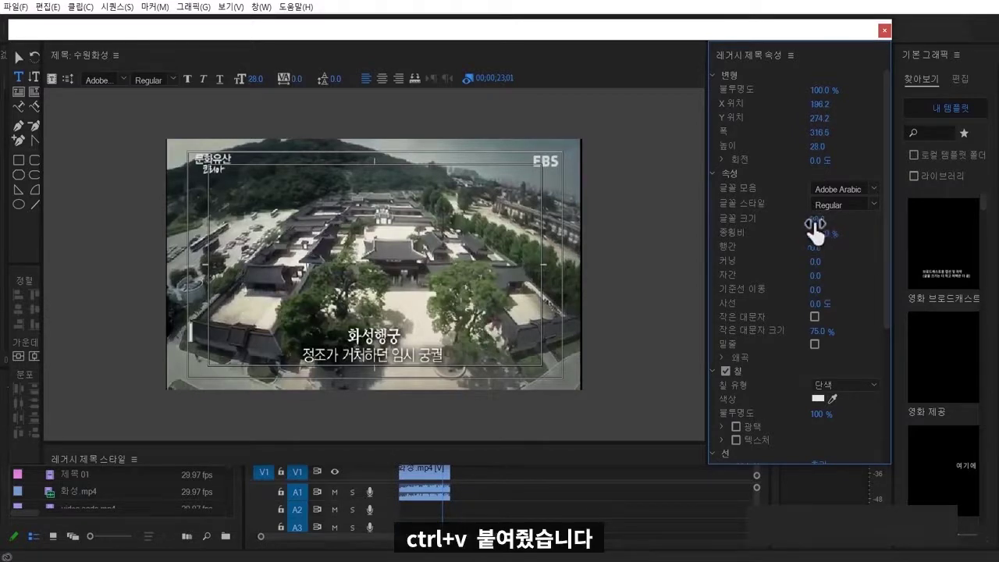
key("ctrl+v")
left_click(398, 323)
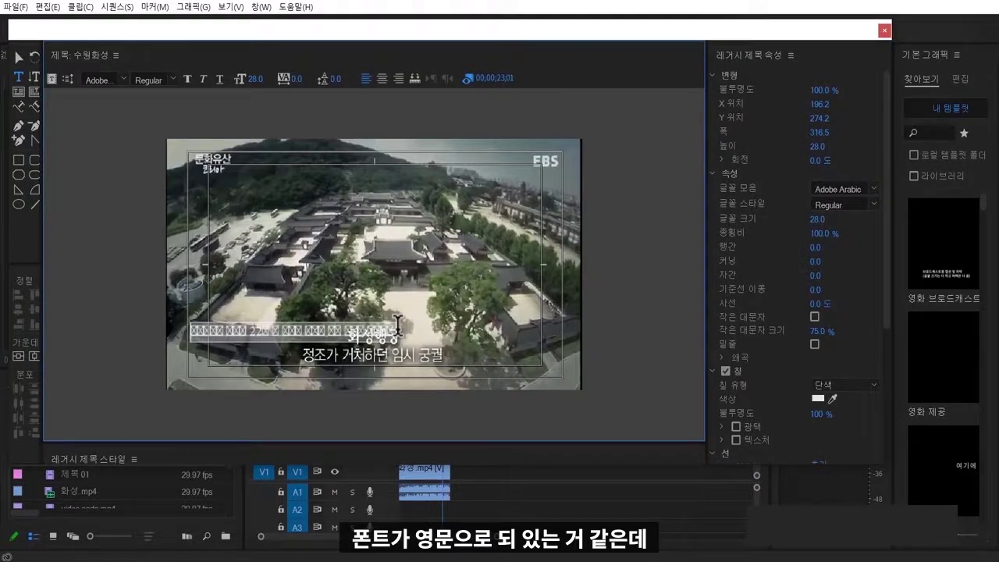
- Change the title text's font family to the Korean font 문체부 돋음체
left_click(874, 189)
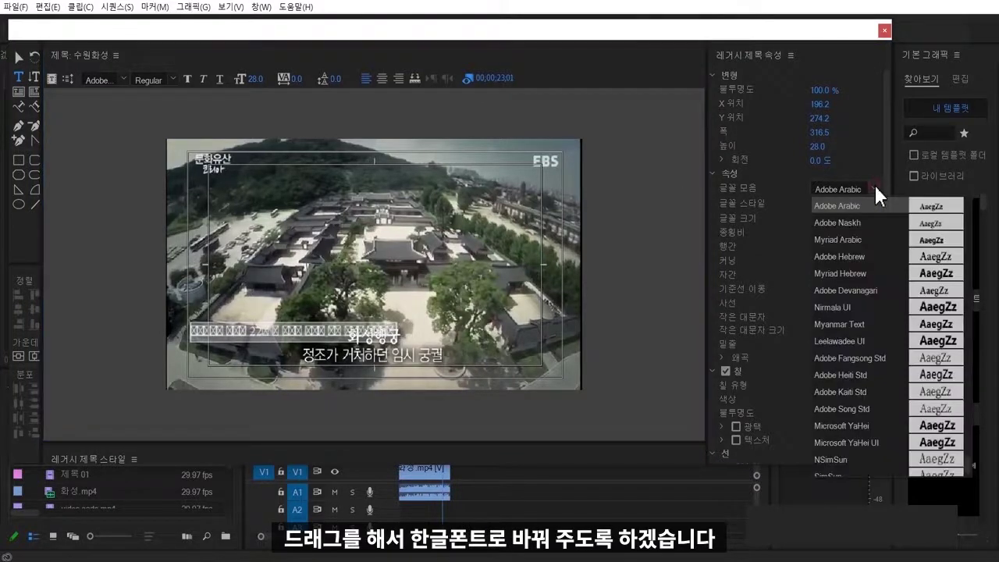
scroll(872, 357, "down", 1)
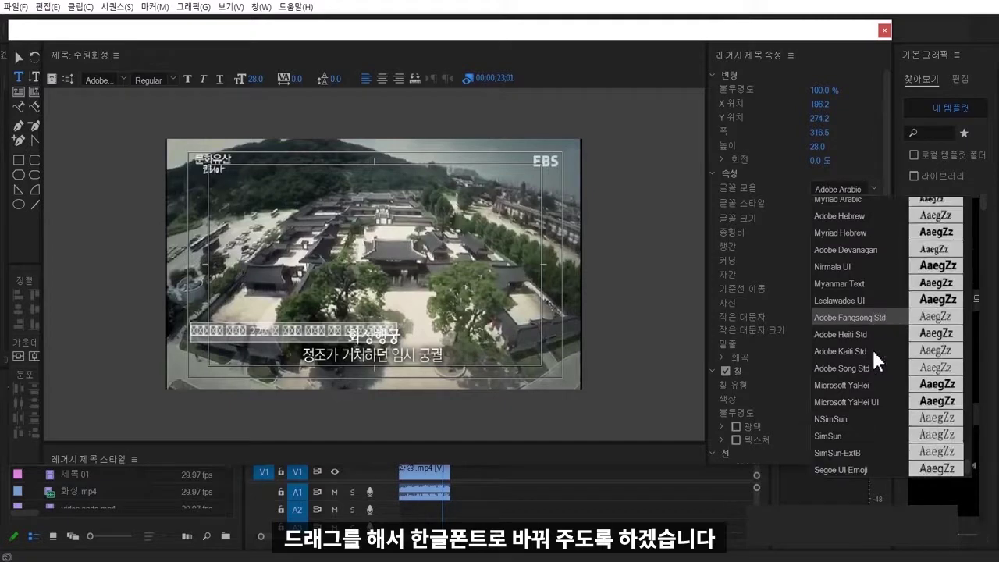
scroll(871, 343, "down", 5)
scroll(871, 330, "down", 3)
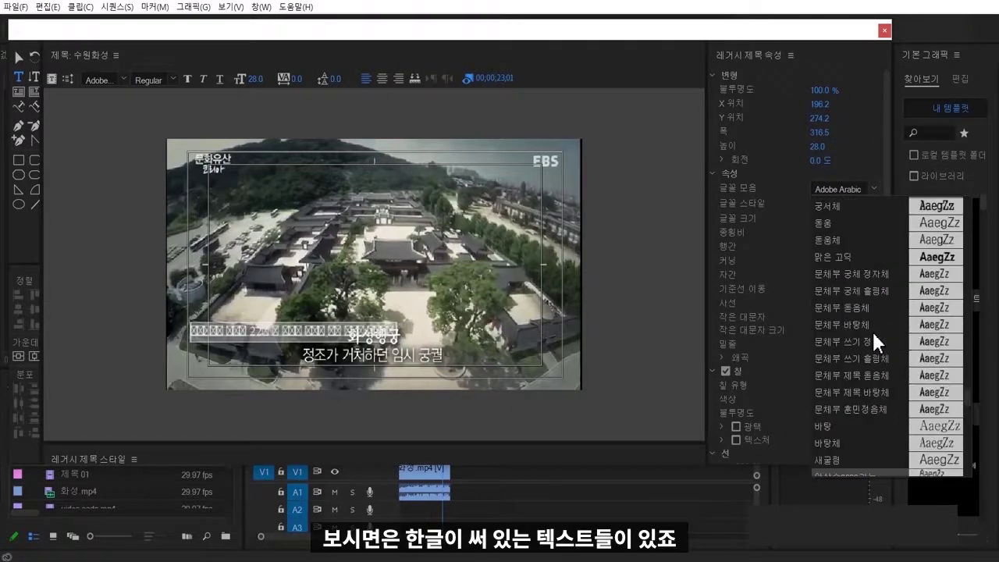
scroll(872, 329, "up", 4)
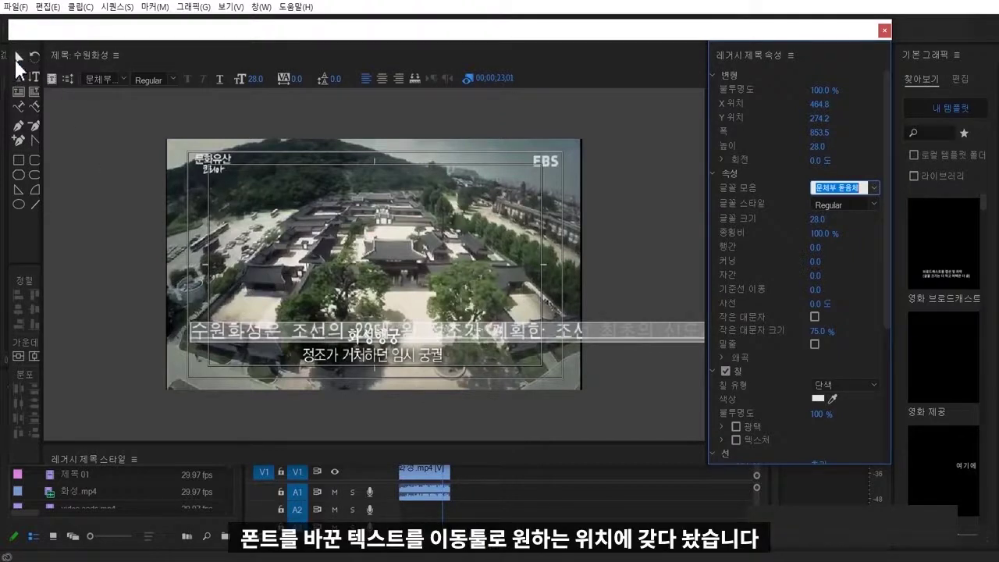
- Move the title text down to the frame's lower edge, at about X 434.8 and Y 326.2
left_click(17, 59)
left_click_drag(319, 331, 297, 385)
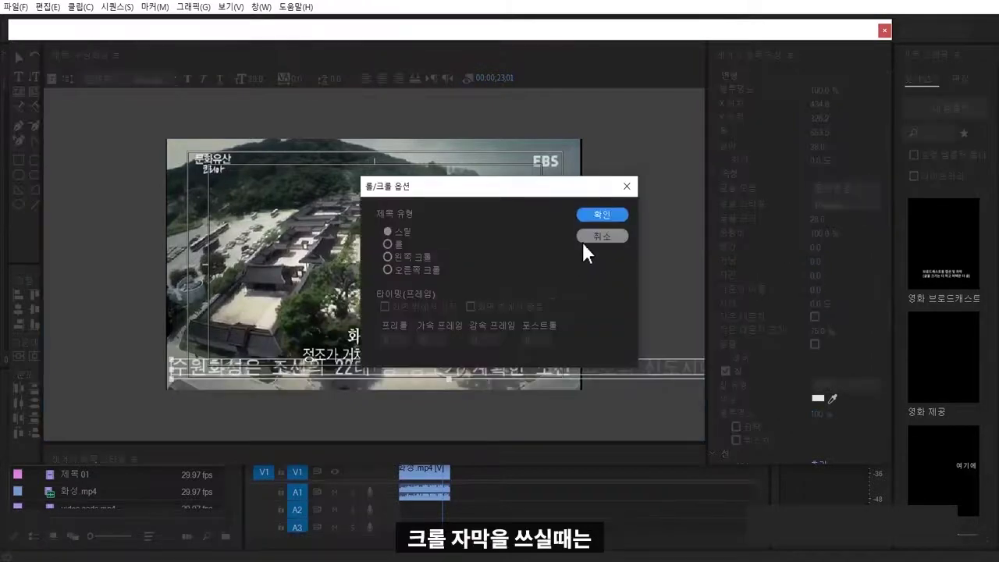
left_click(583, 238)
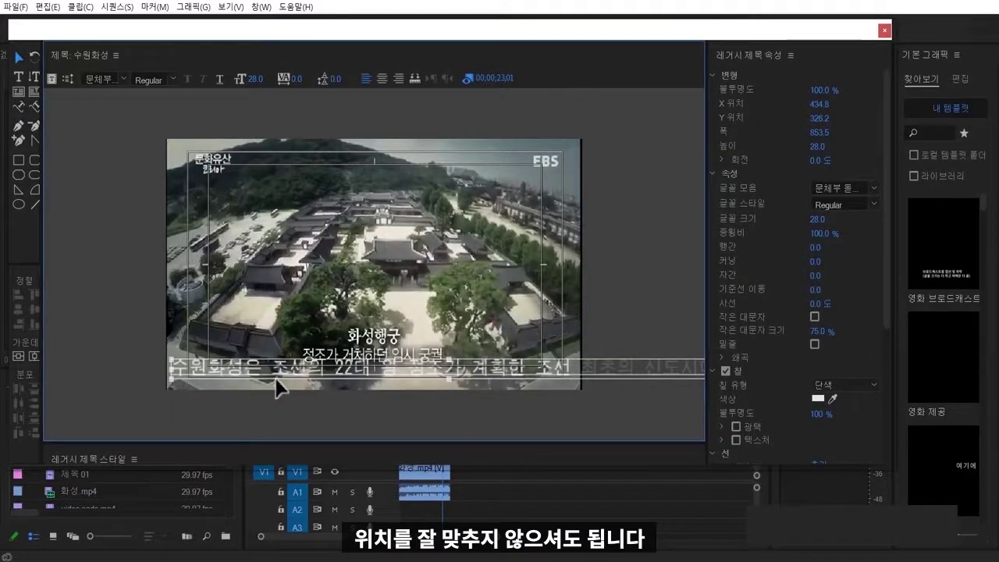
- Set the title to crawl left, starting and ending off screen, and close the title editor
left_click(68, 81)
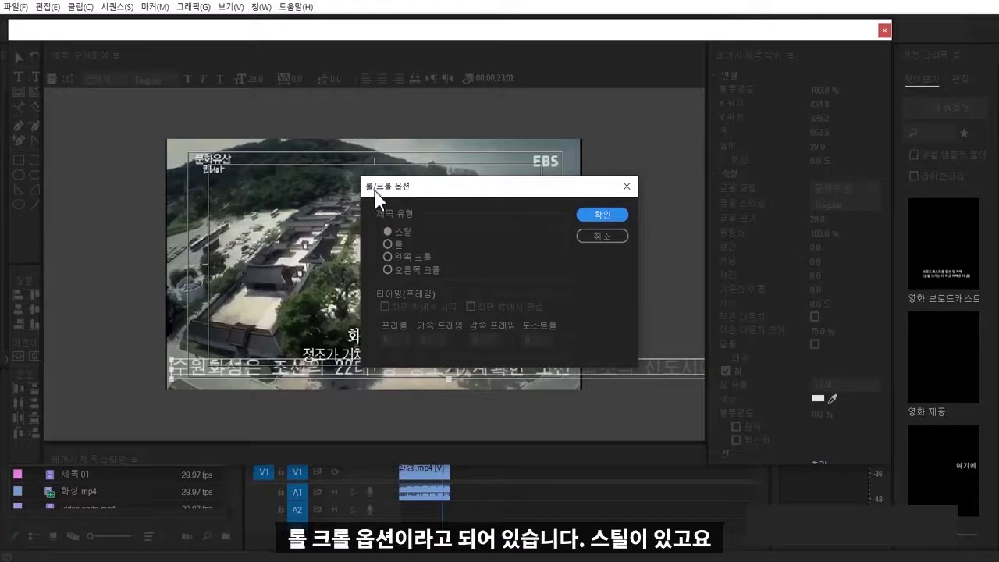
left_click(397, 244)
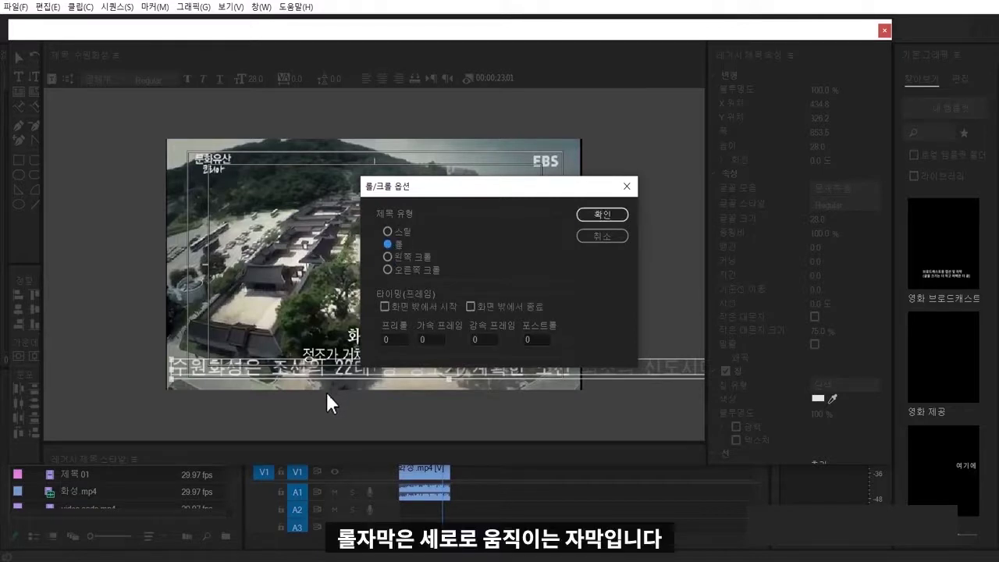
left_click(395, 259)
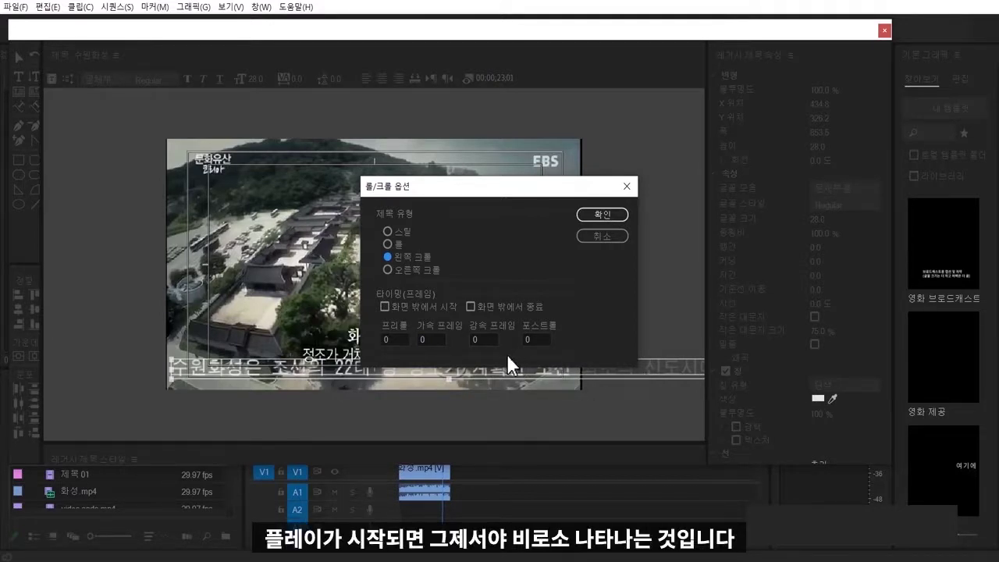
left_click(391, 304)
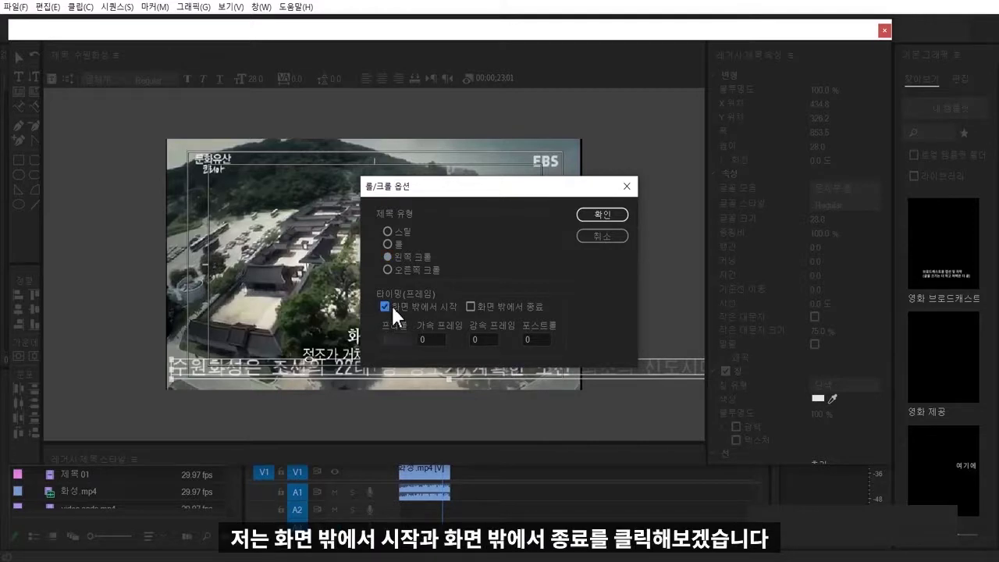
left_click(471, 306)
left_click(615, 215)
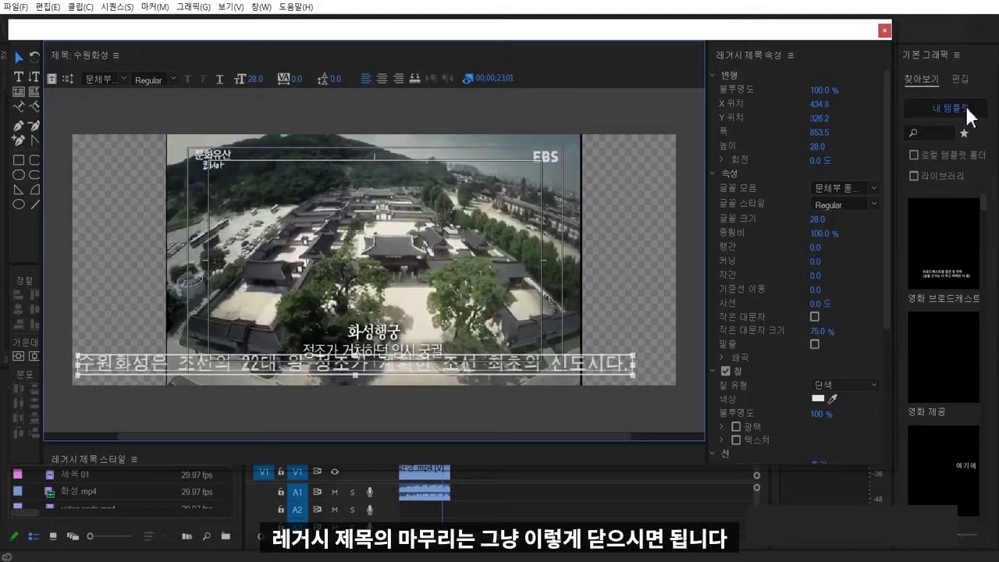
left_click(884, 31)
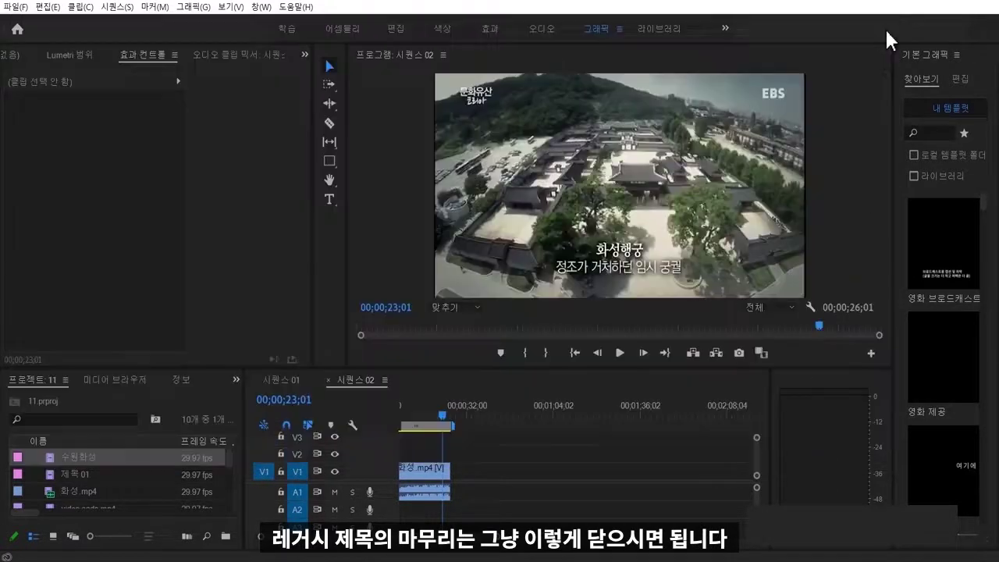
- Return the playhead to the sequence start and place the 수원화성 title on track V2 above the 화성.mp4 clip
left_click(443, 422)
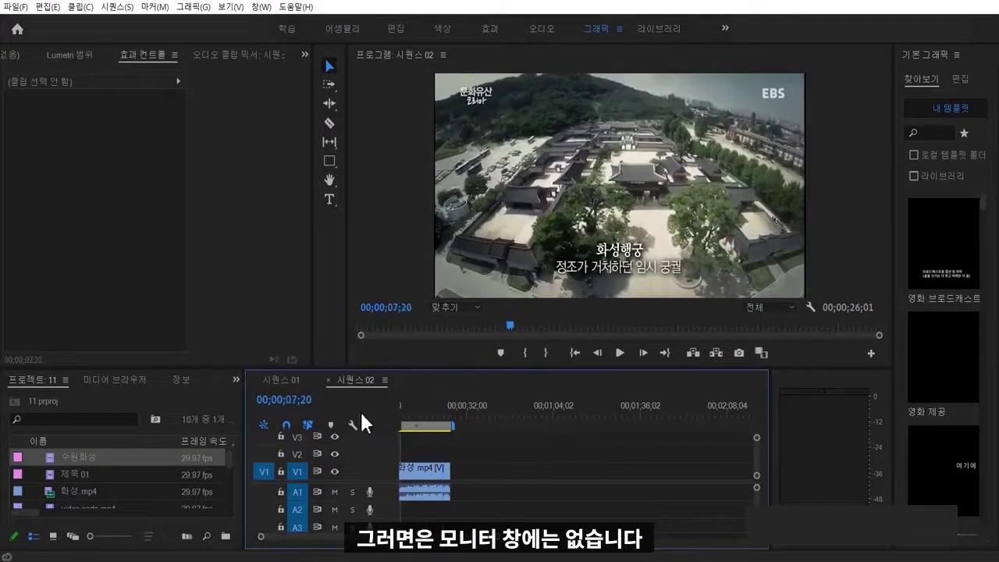
key("Home")
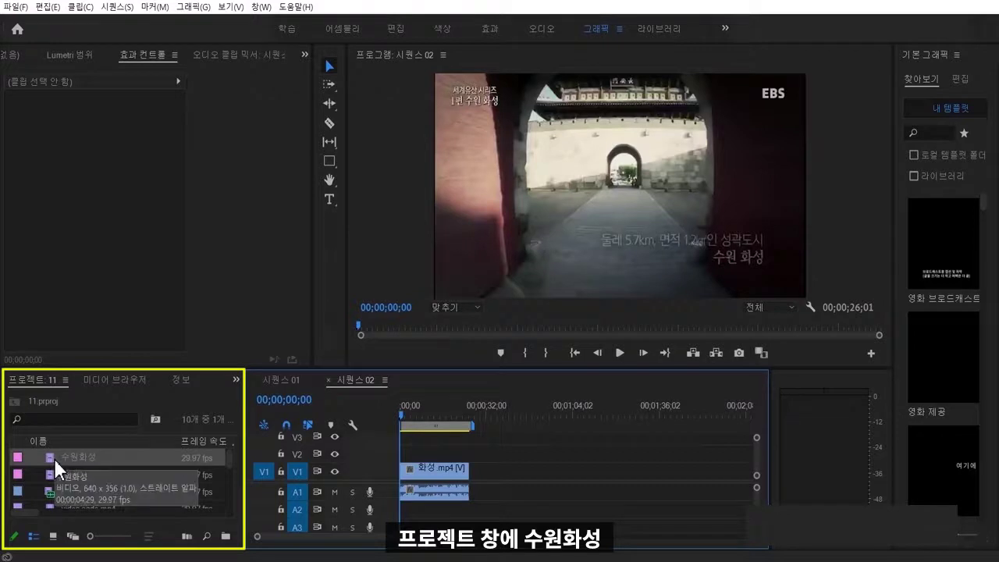
left_click_drag(53, 459, 423, 451)
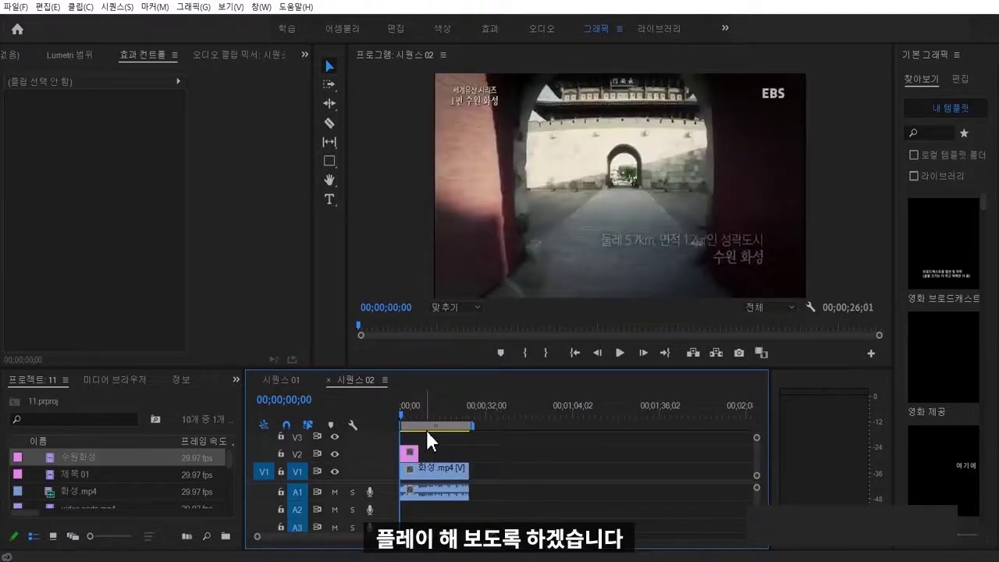
- Play the sequence twice from the start to check how fast the 수원화성 title crawls across the video
key("space")
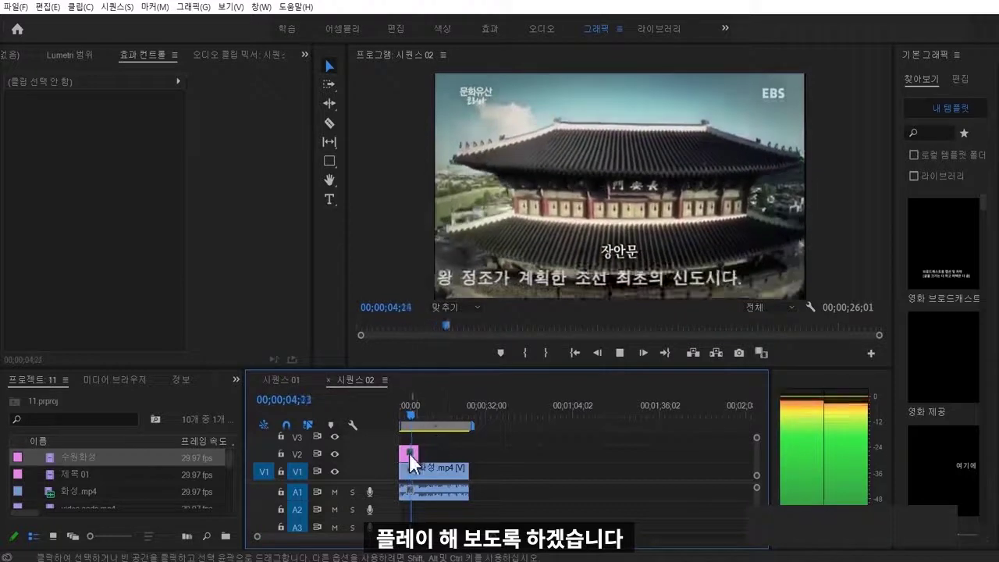
key("space")
left_click(399, 415)
key("space")
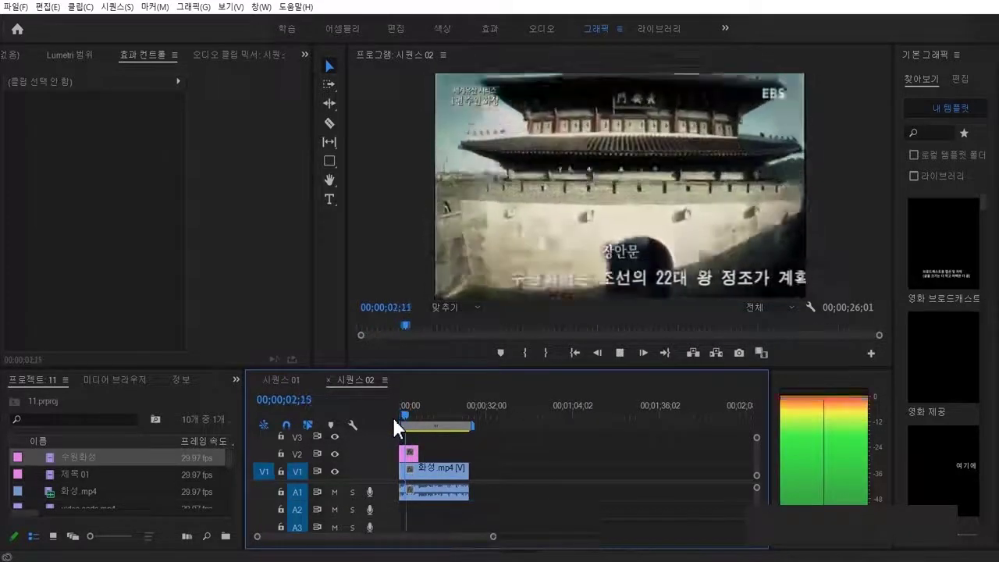
key("space")
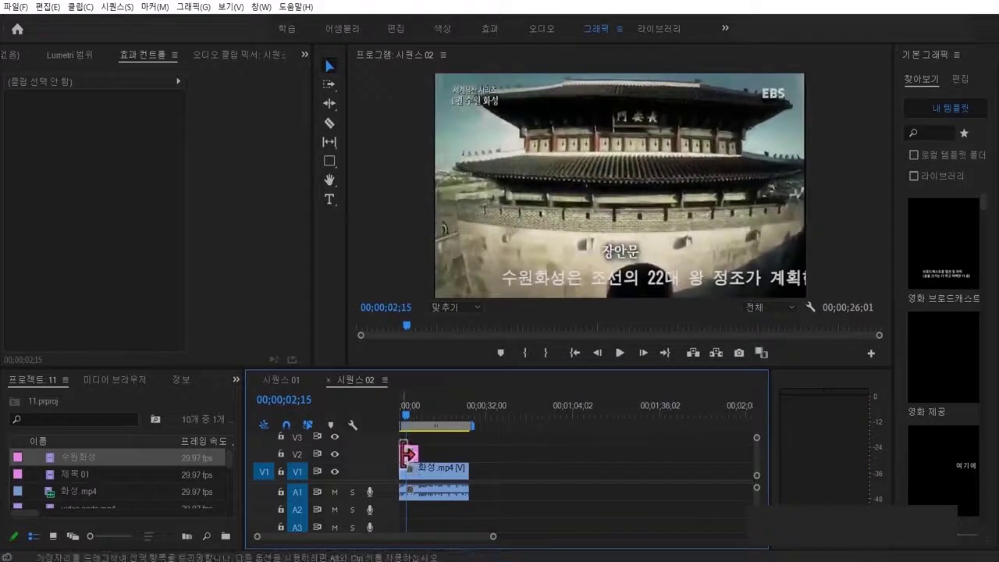
- Move the 수원화성 title clip to start at 00;00;02;15 and extend its end to 00;00;18;00 to slow the crawl
key("=")
key("=")
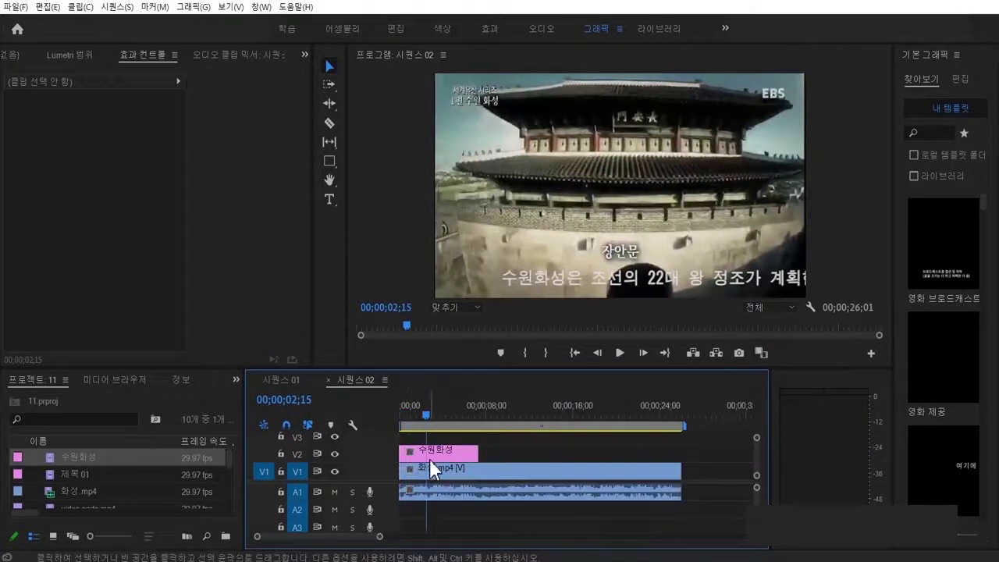
left_click_drag(434, 458, 453, 454)
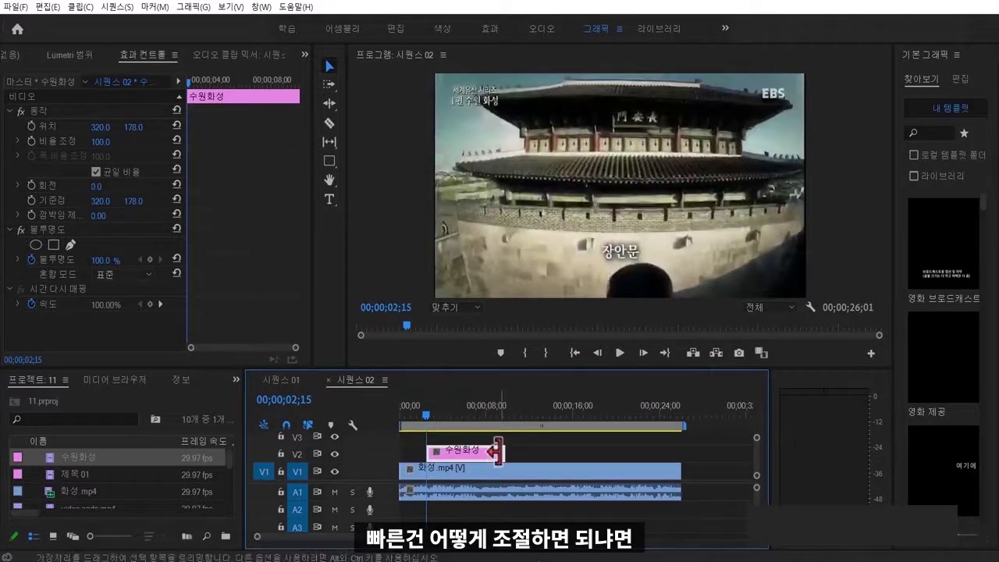
left_click_drag(504, 452, 589, 457)
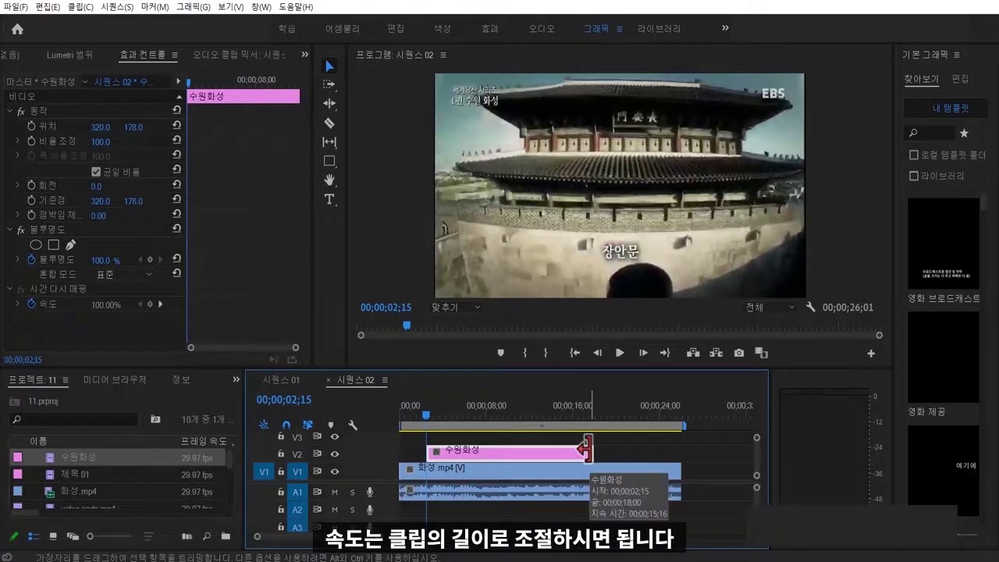
mouse_move(587, 449)
left_mouse_down()
mouse_move(604, 452)
mouse_move(587, 450)
left_mouse_up()
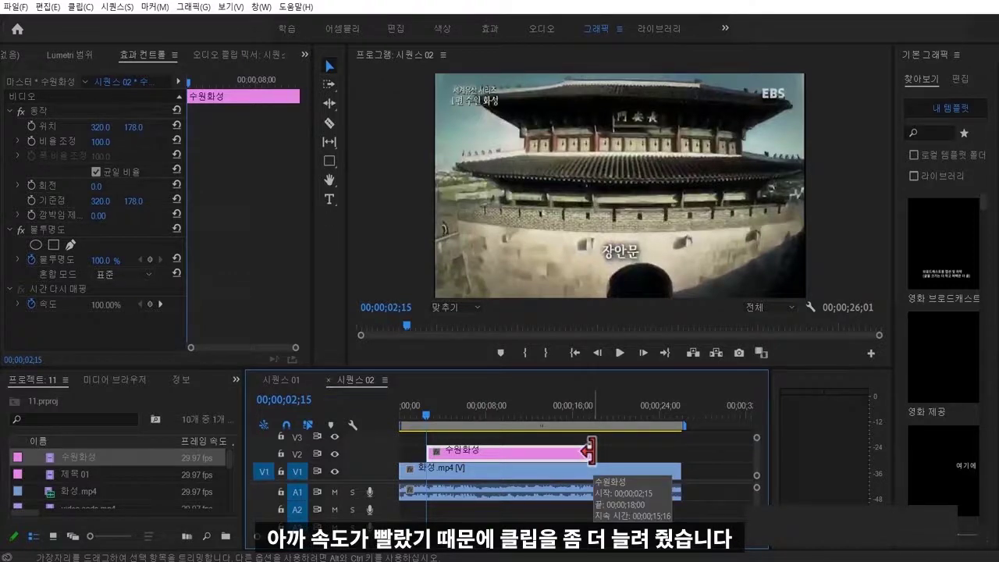
- Trim the 수원화성 clip to end at 00;00;14;18 and begin slightly earlier, checking the crawl in playback
key("space")
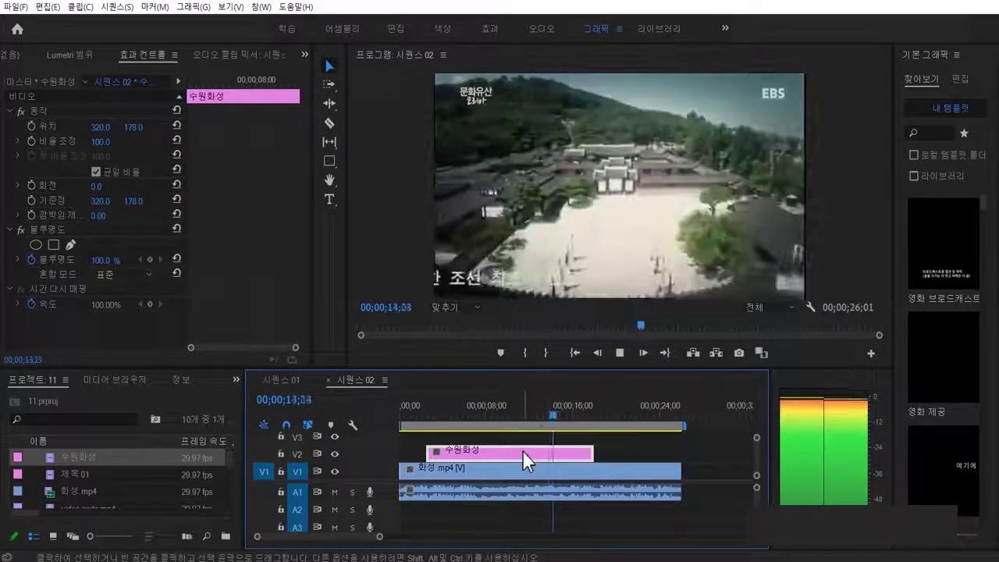
key("space")
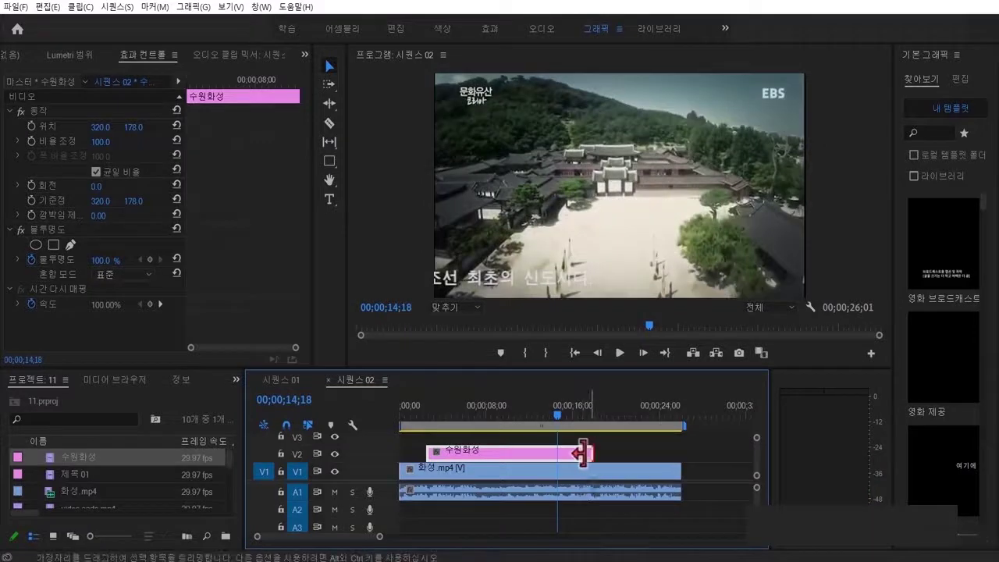
left_click_drag(582, 453, 557, 453)
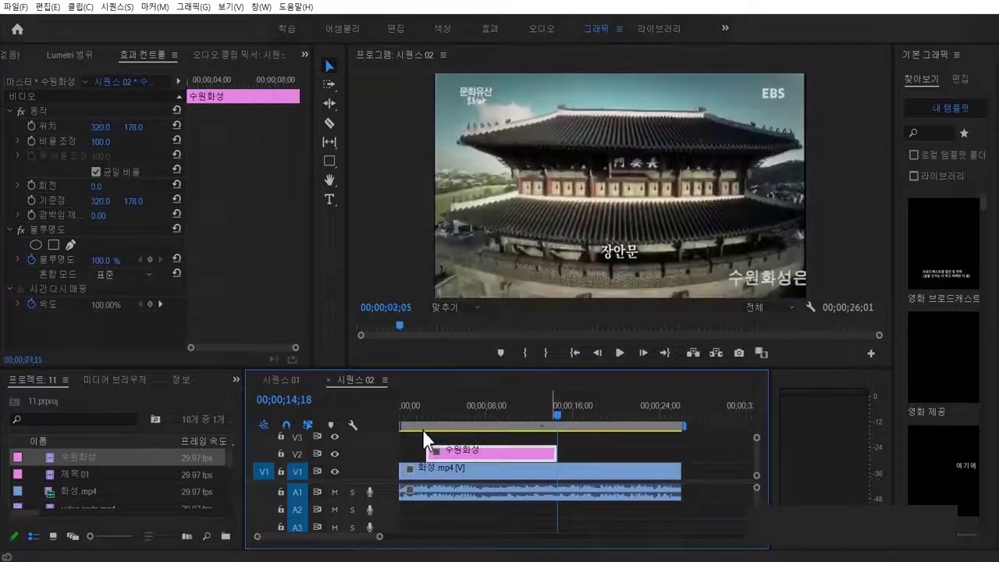
left_click_drag(422, 429, 419, 451)
key("space")
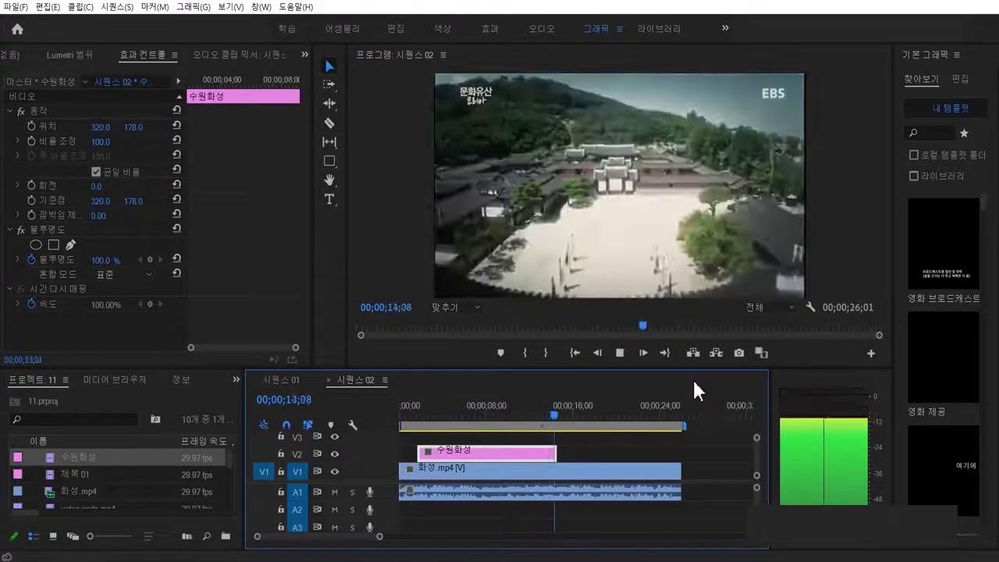
key("space")
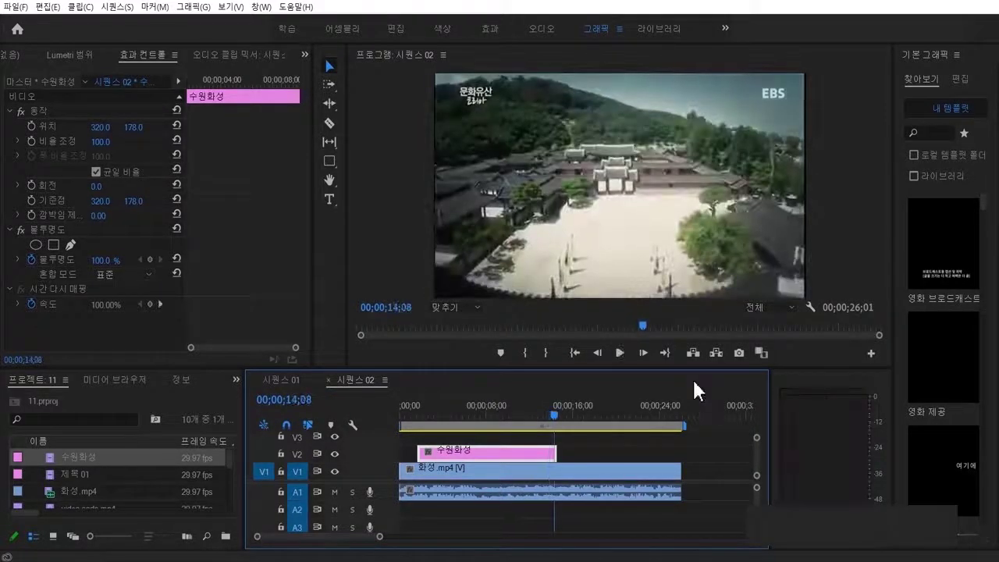
- Reposition the 수원화성 title text along the frame's lower edge at about X 489.8 and Y 328.2, and close the title editor
double_click(498, 456)
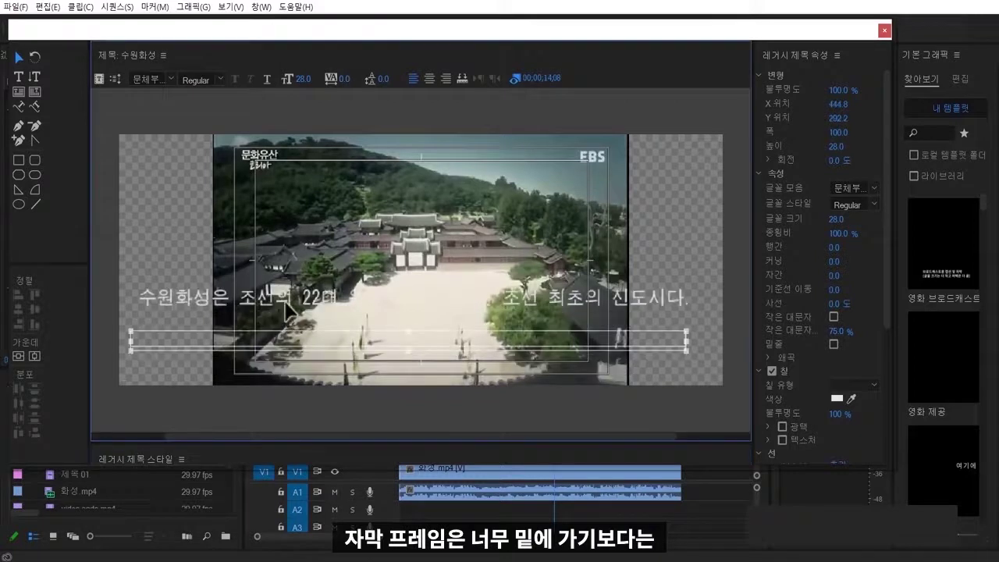
left_click_drag(241, 370, 236, 331)
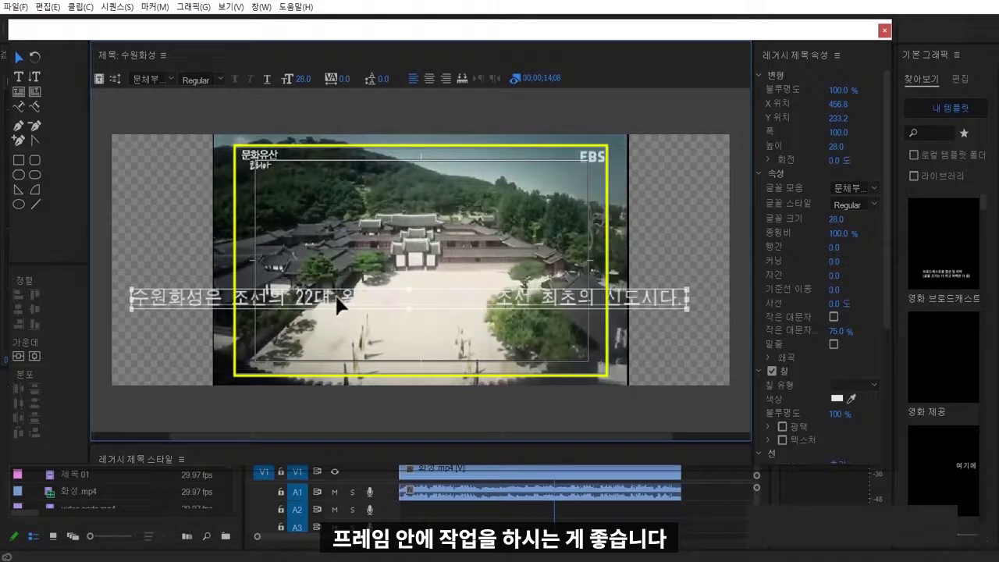
left_click_drag(339, 308, 358, 371)
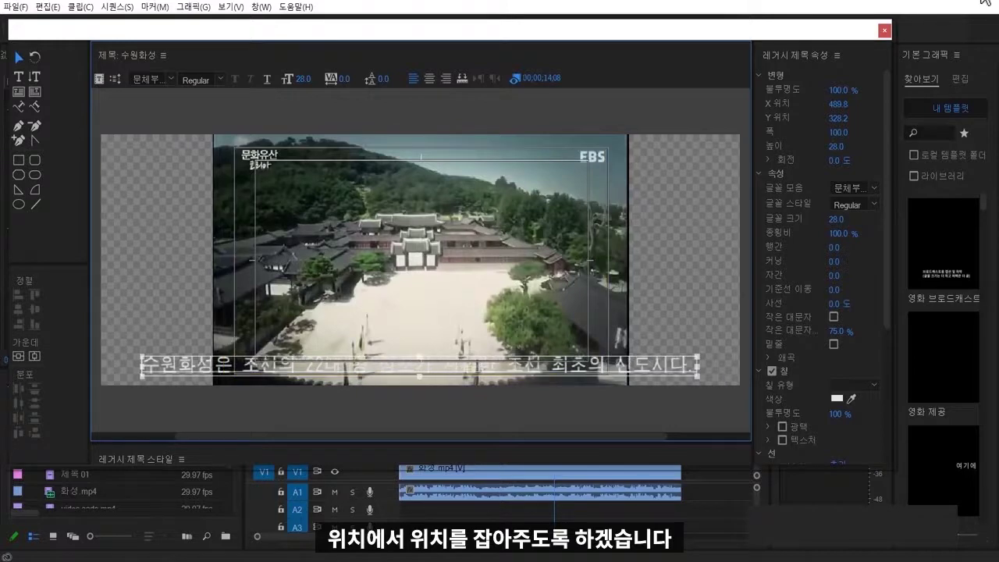
left_click(885, 30)
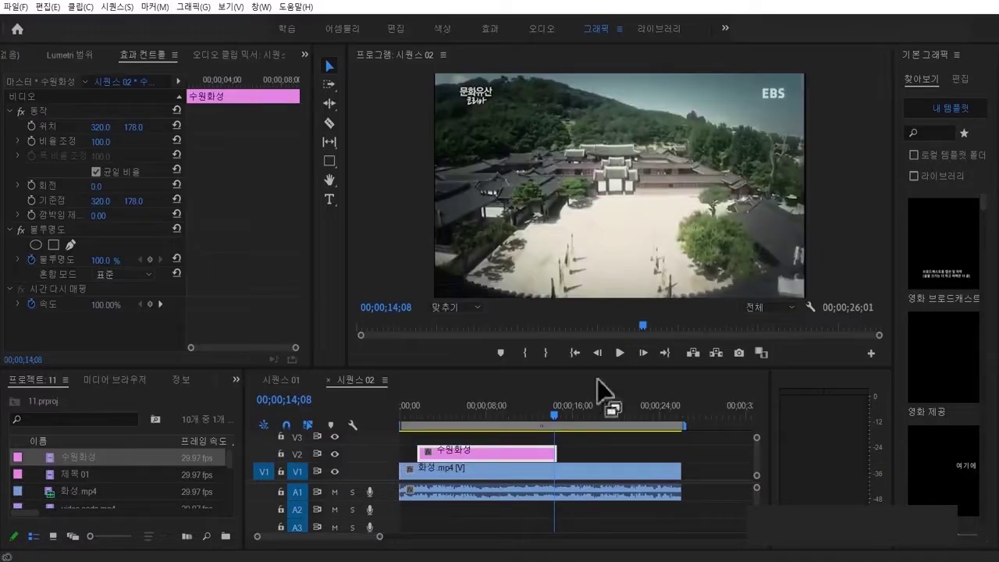
- Try red (FF0000) as the fill colour of the 수원화성 title text, check it in the program view, and undo it
left_click_drag(558, 416, 523, 419)
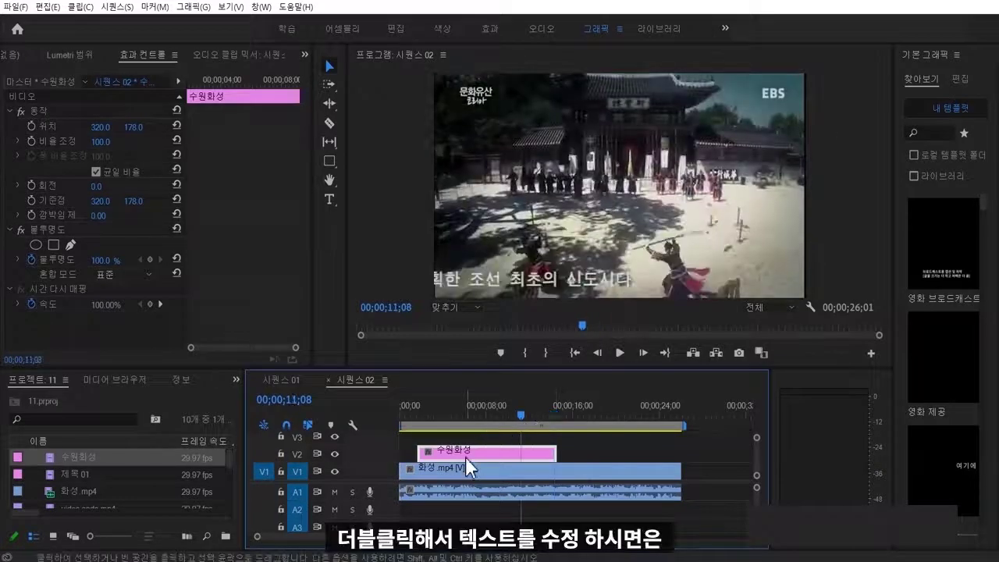
double_click(467, 455)
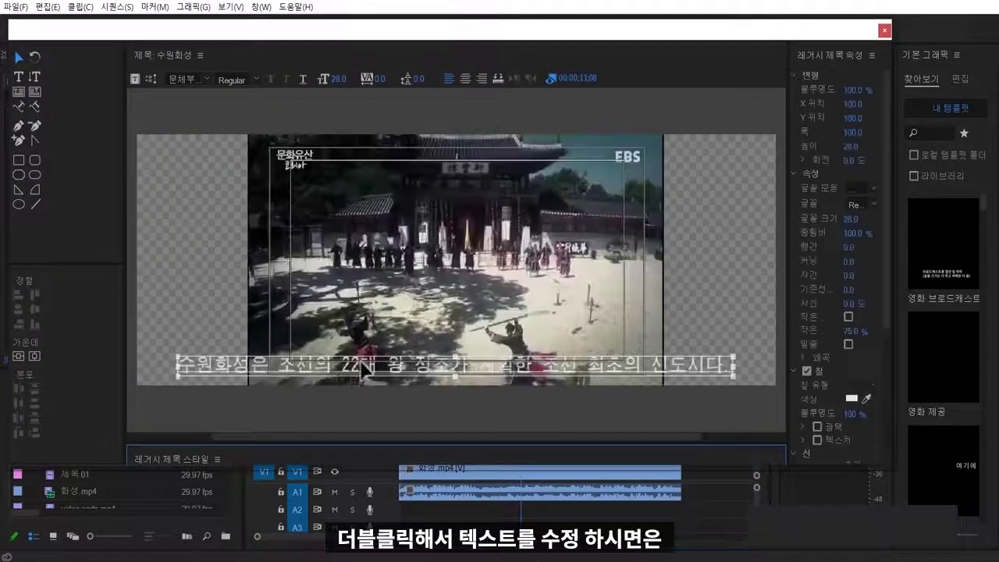
left_click(411, 367)
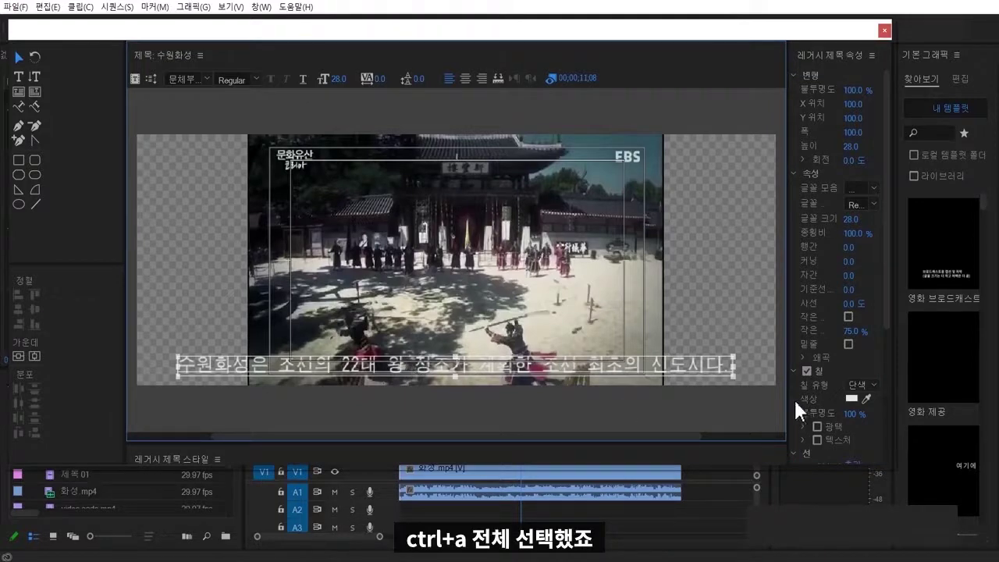
left_click(853, 398)
left_click(516, 192)
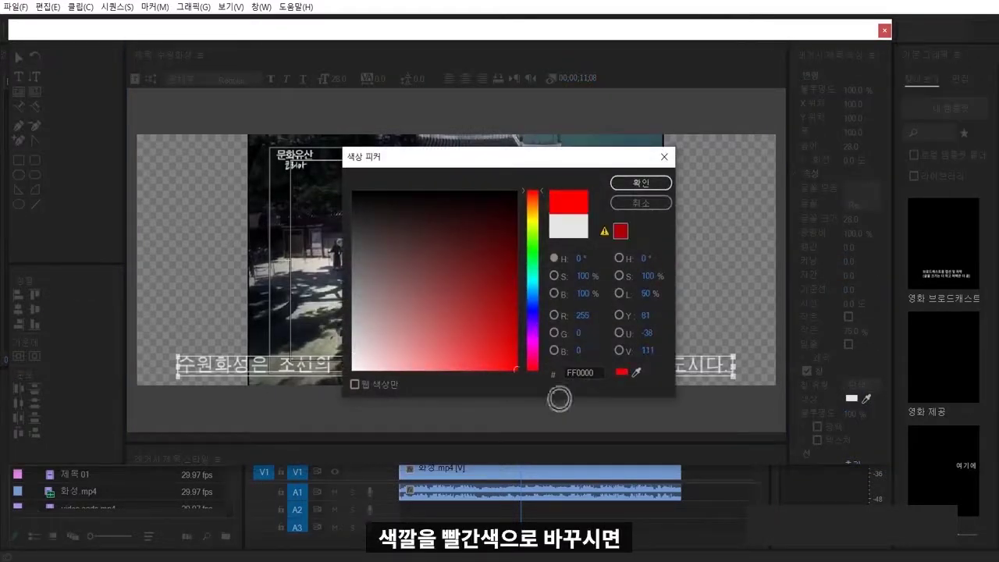
left_click(658, 184)
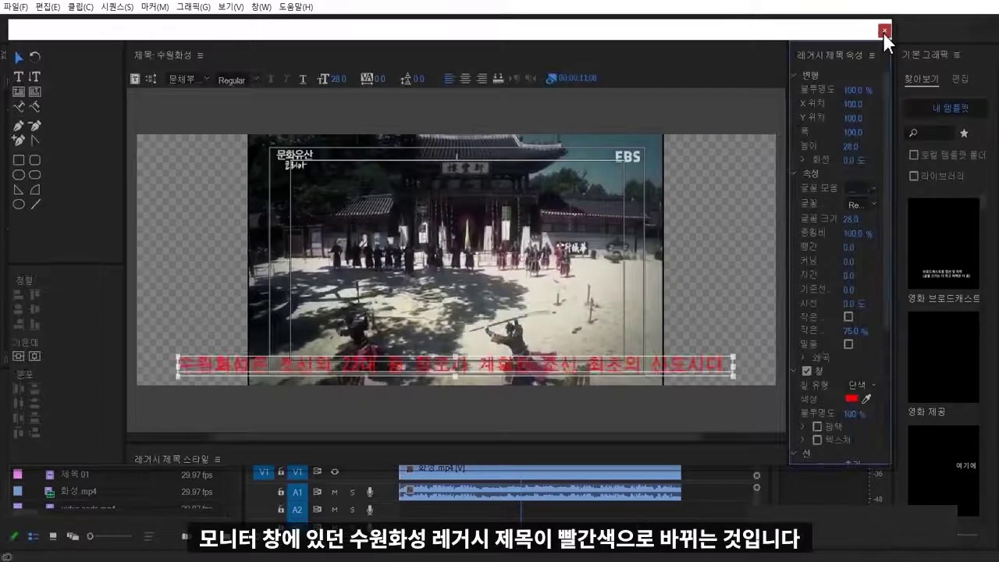
left_click(884, 30)
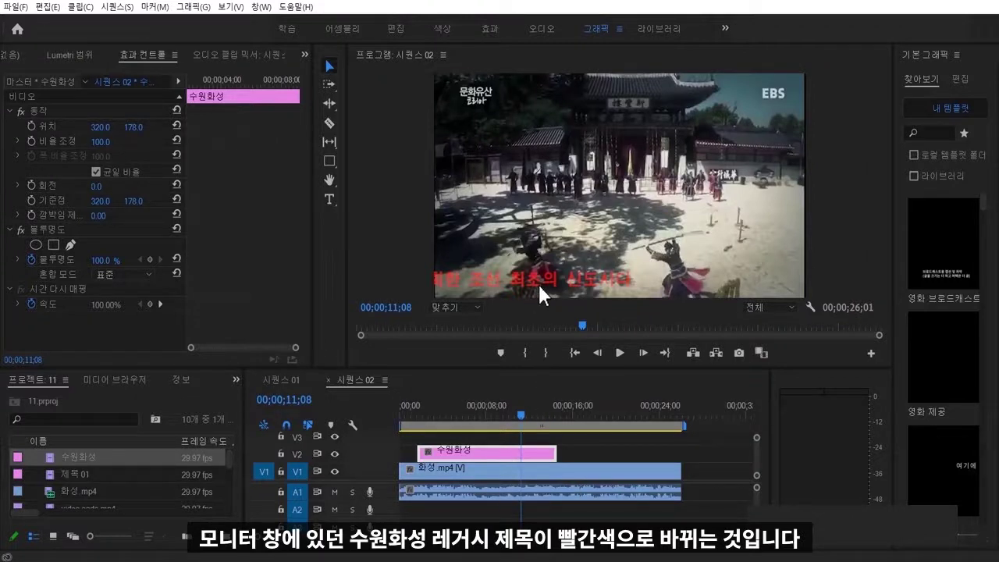
key("ctrl+z")
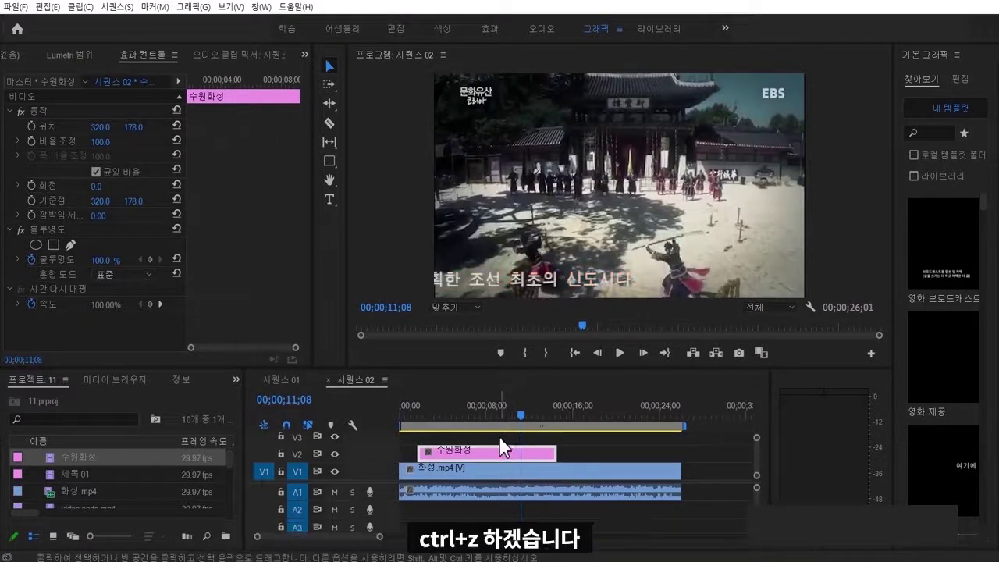
key("ctrl+z")
- Move the playhead to 00;00;04;29 and make the Rectangle tool active
left_click_drag(526, 414, 454, 413)
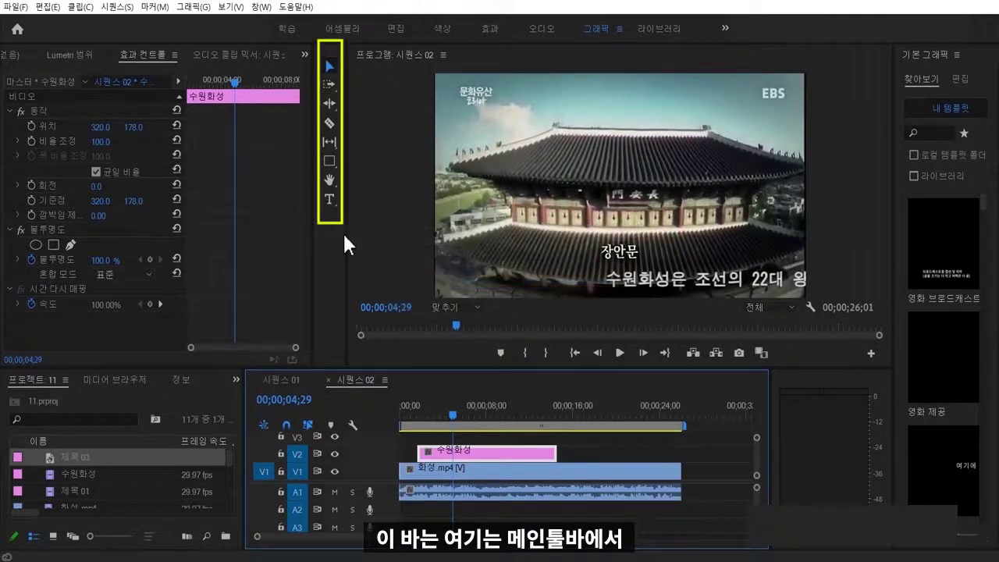
left_click(333, 164)
left_click(330, 162)
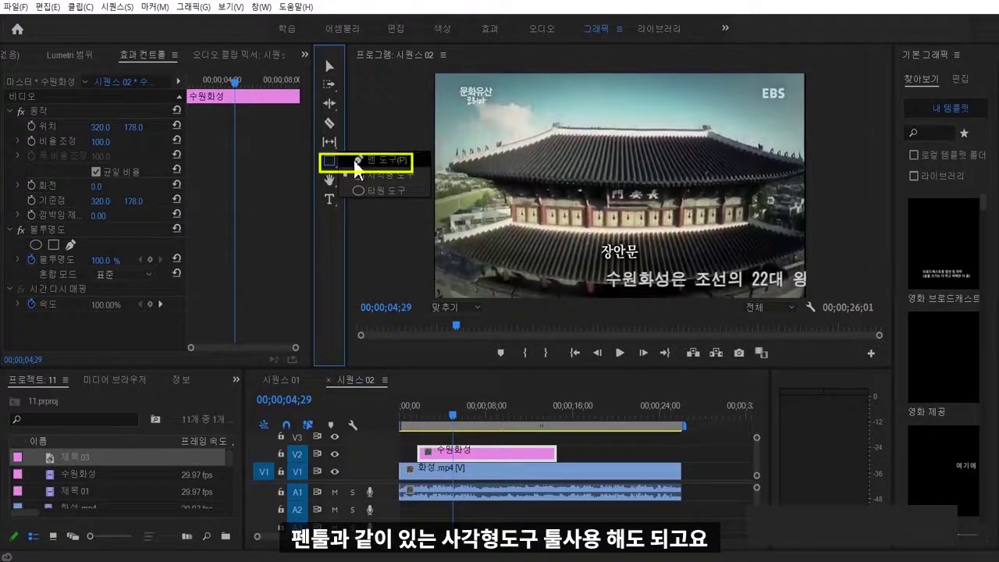
left_click(357, 162)
left_click(333, 165)
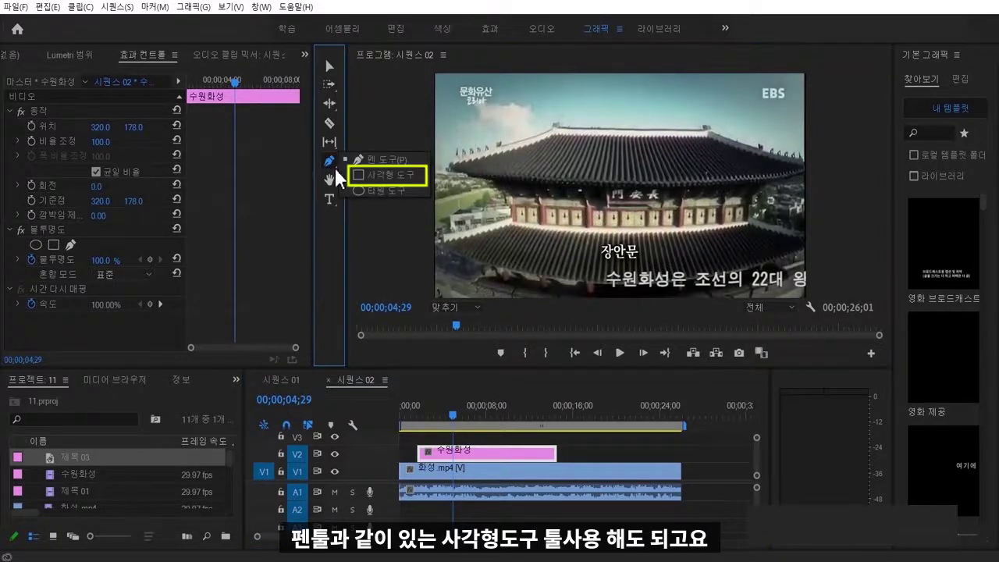
left_click(390, 175)
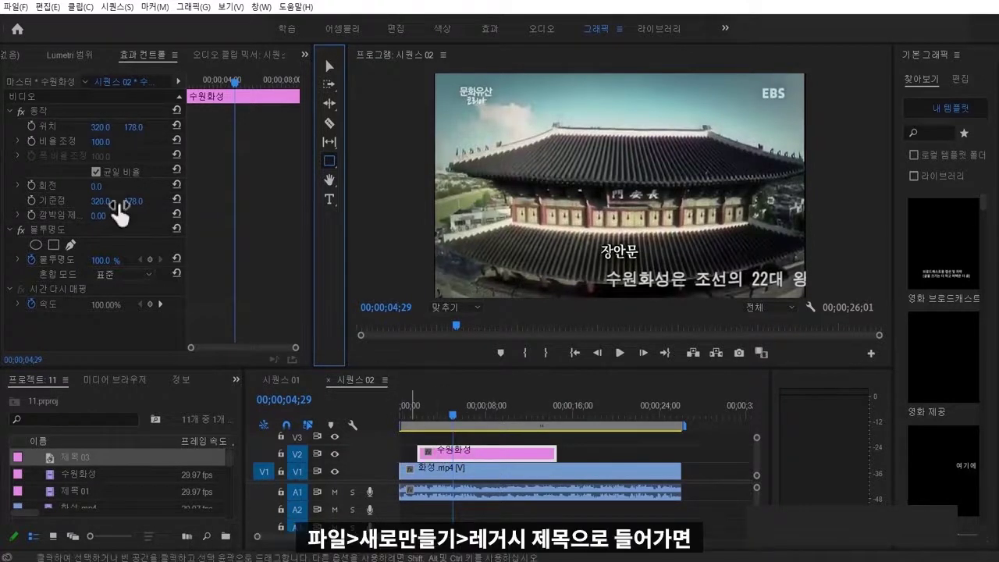
- Create a new legacy title named 배경 at 640 × 356
left_click(15, 6)
mouse_move(35, 23)
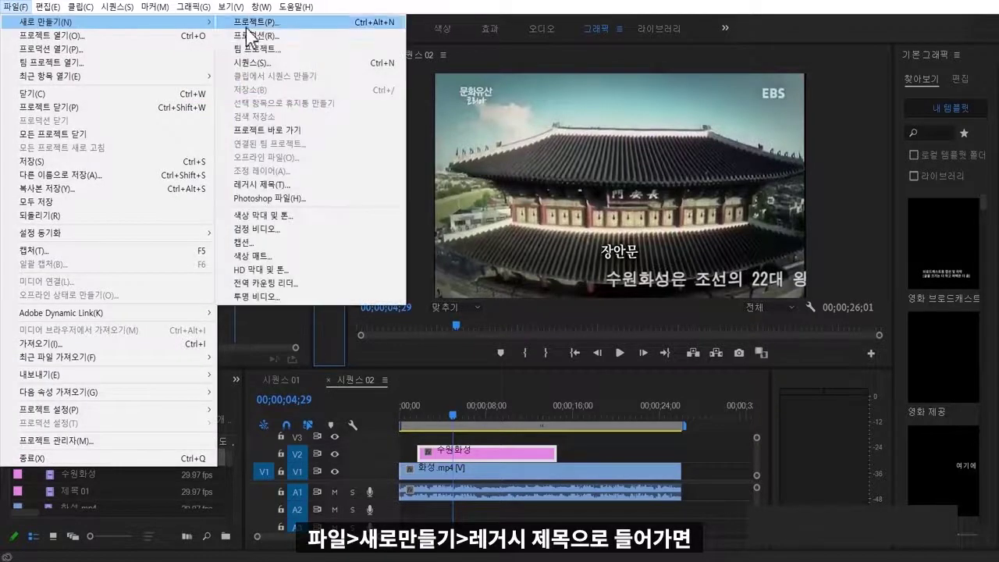
left_click(288, 185)
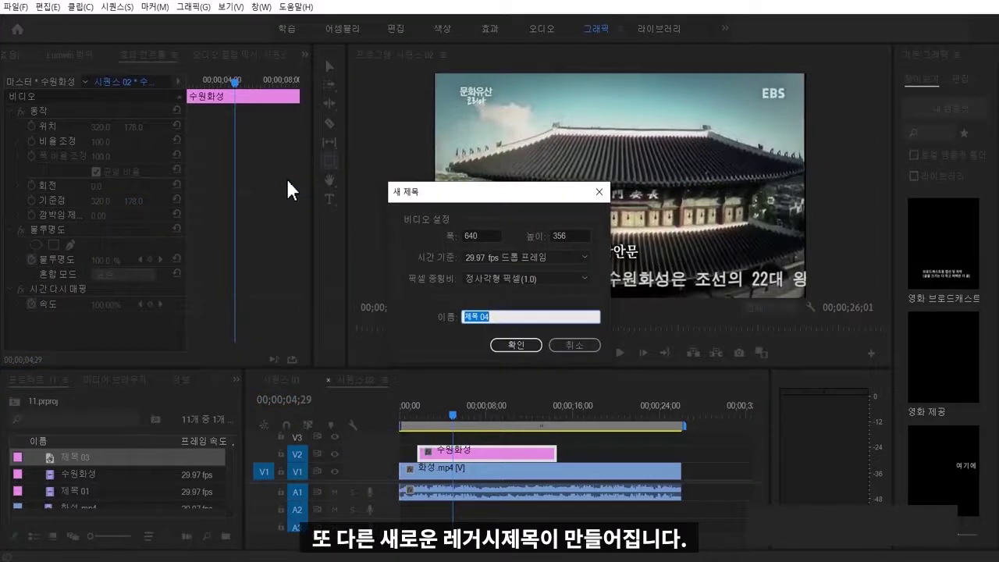
type("배경")
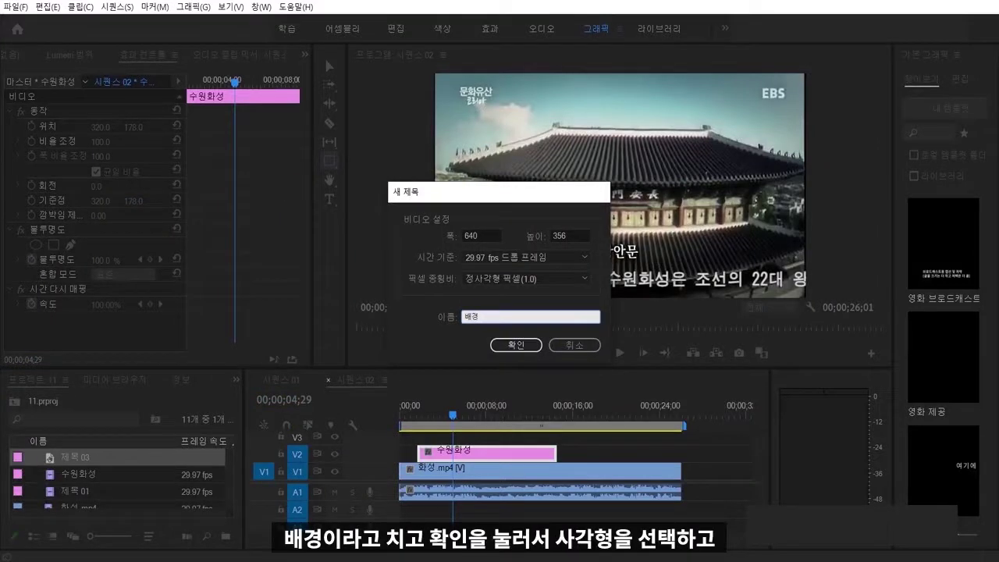
key("Return")
- Draw a rectangle about 648 wide and 53 high across the lower part of the 배경 title, behind the crawl's position
left_click(18, 164)
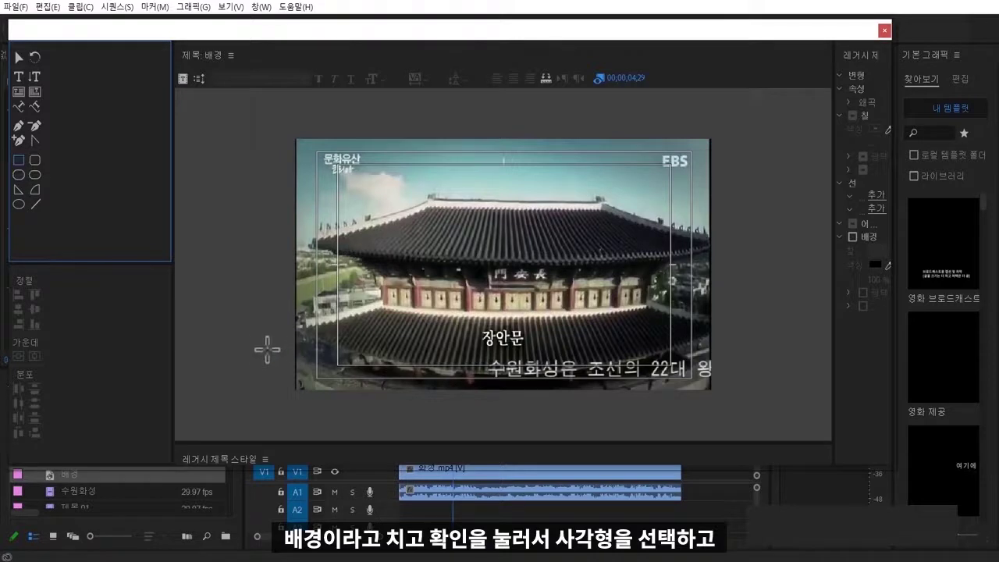
mouse_move(295, 346)
left_mouse_down()
mouse_move(293, 378)
mouse_move(717, 384)
left_mouse_up()
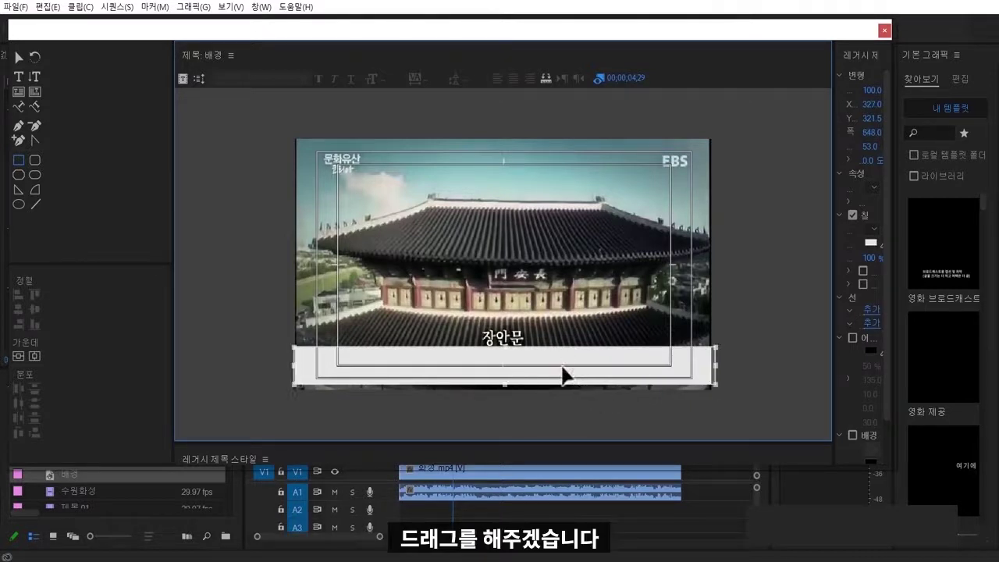
- Fill the 배경 title's rectangle with black (000000), lower its fill opacity to roughly half, and close the title editor
left_click_drag(834, 362, 758, 363)
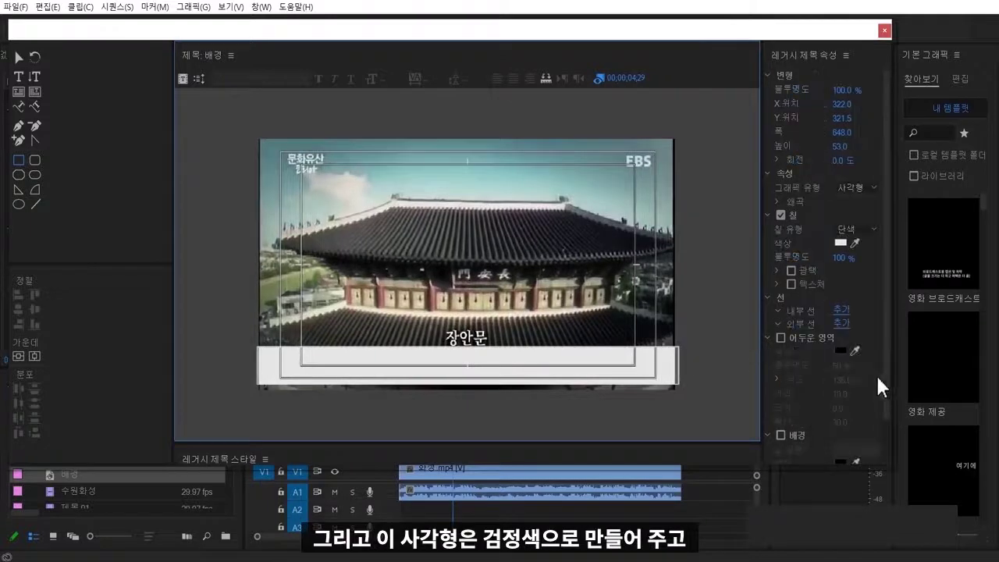
left_click(848, 348)
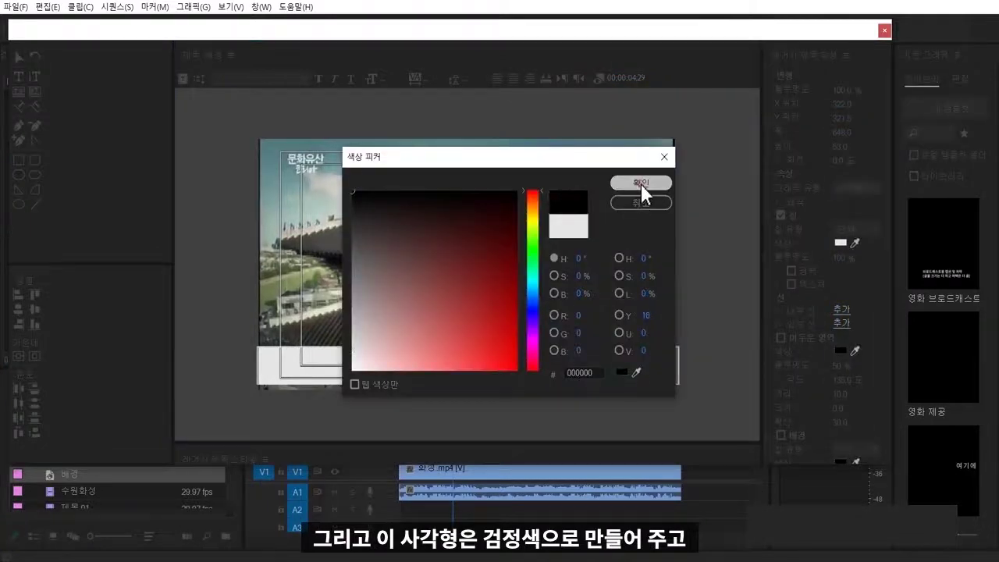
left_click(641, 183)
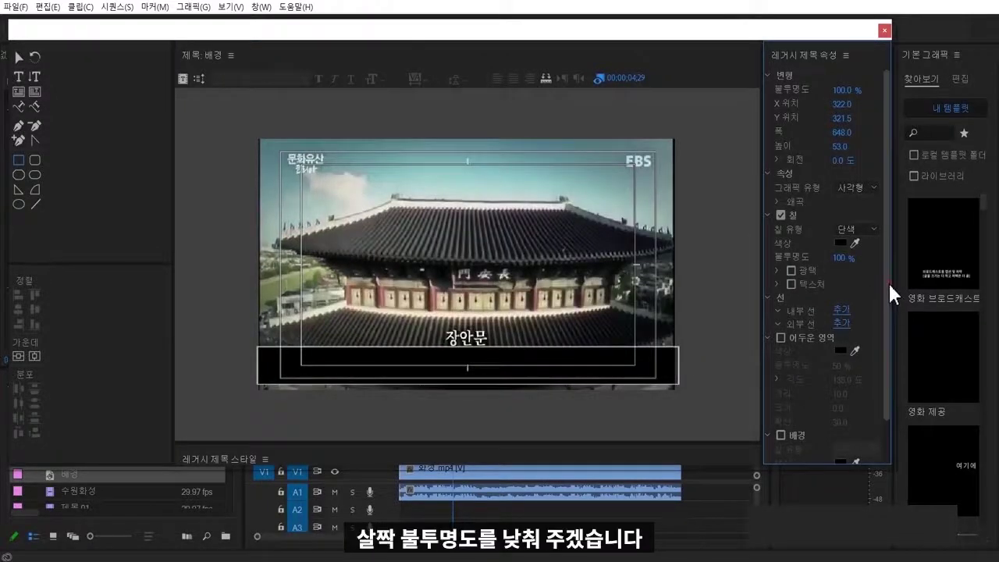
scroll(888, 282, "down", 1)
left_click_drag(853, 251, 817, 251)
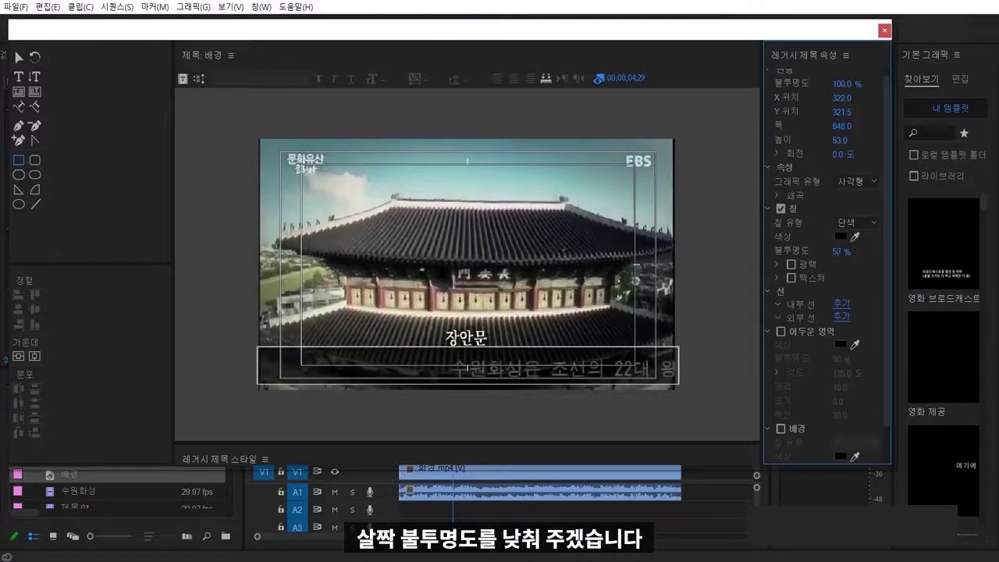
left_click(884, 31)
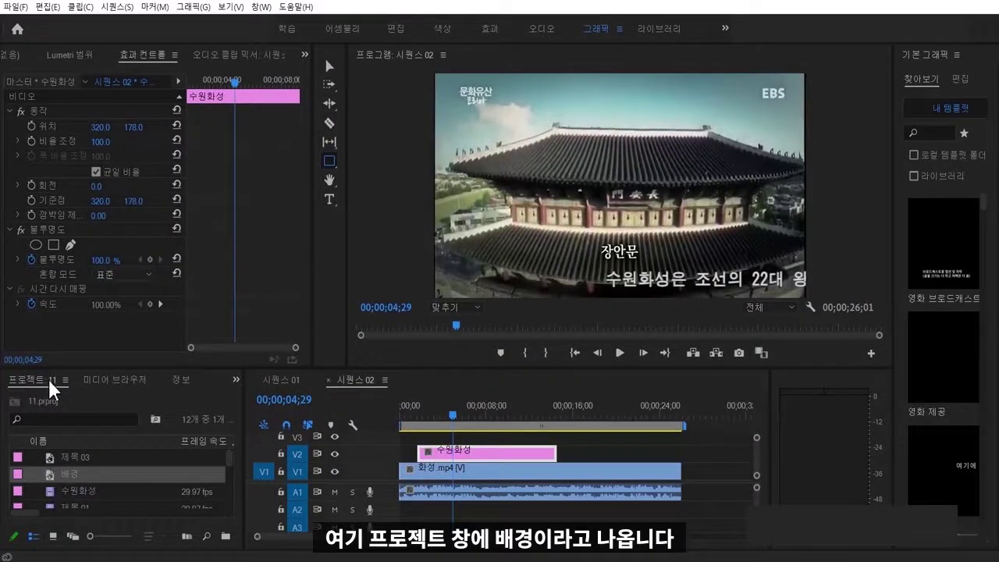
- Try the 배경 title on V2 beneath the 수원화성 crawl on V3, and delete 배경 from the timeline
left_click_drag(51, 478, 423, 431)
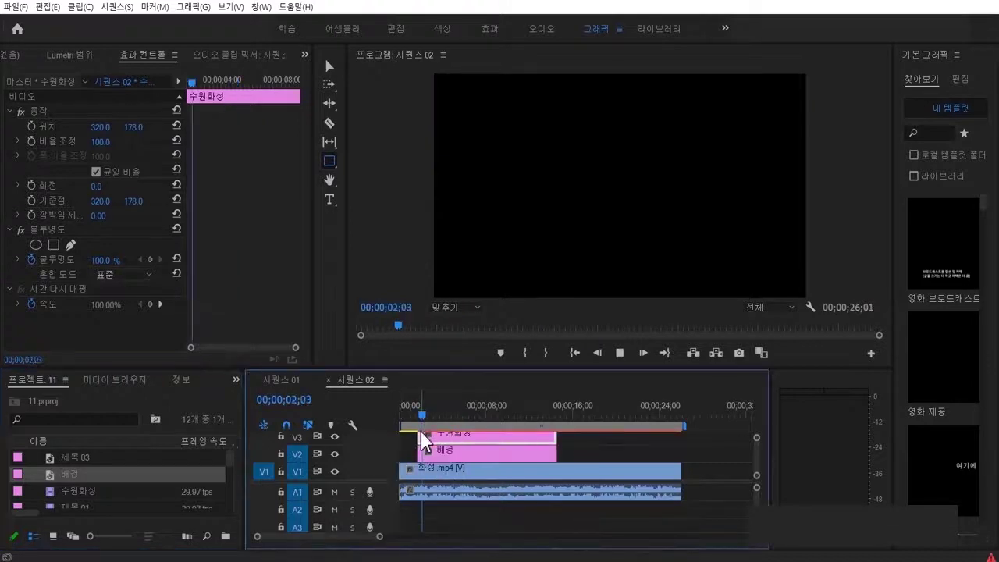
left_click(451, 457)
key("Delete")
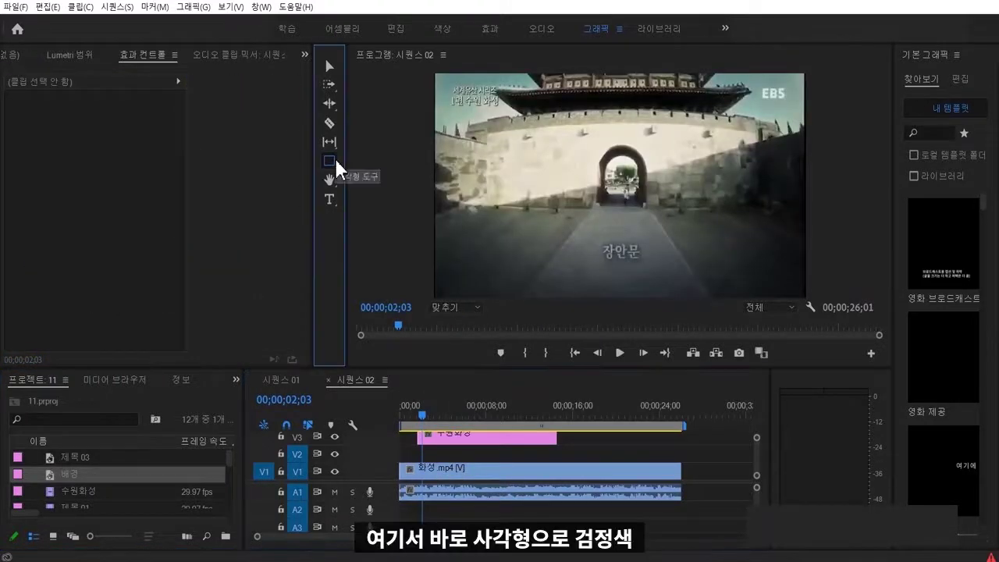
- Draw a rectangle graphic across the full width of the lower frame with the playhead at 00;00;03;09
left_click(431, 419)
left_click_drag(431, 419, 437, 419)
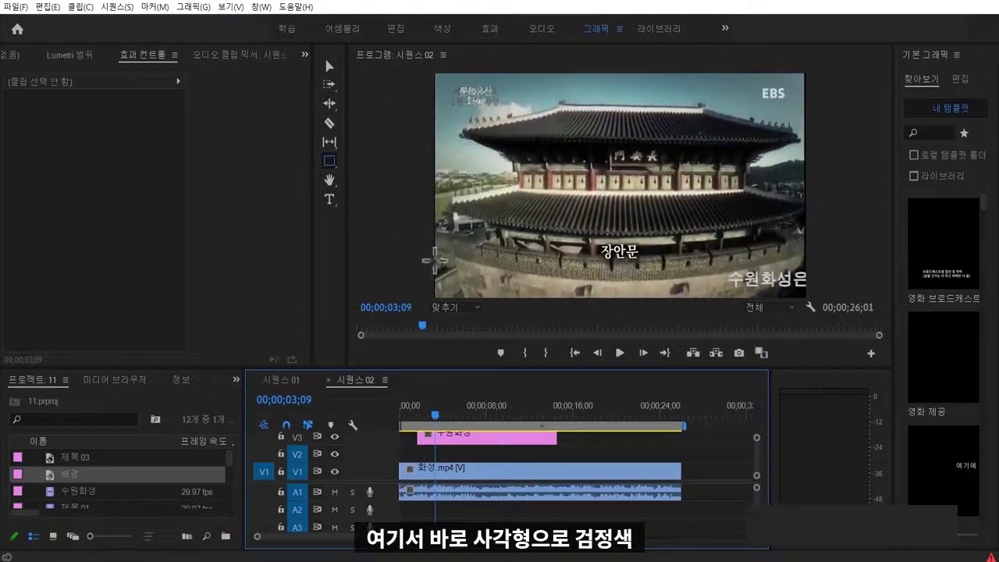
mouse_move(434, 261)
left_mouse_down()
mouse_move(443, 299)
mouse_move(824, 300)
left_mouse_up()
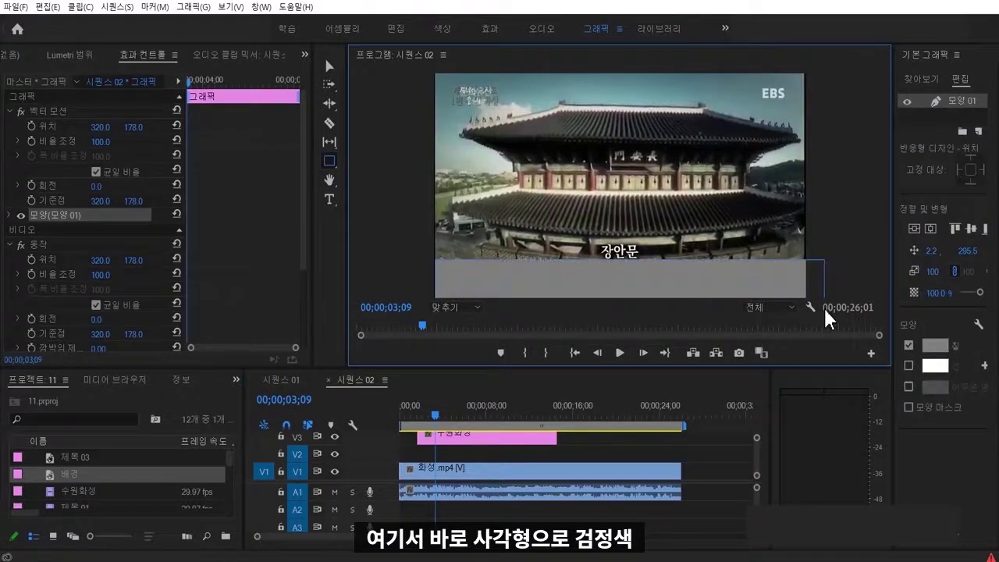
- Set the rectangle graphic's fill to black and its opacity to 90.6%
left_click(933, 345)
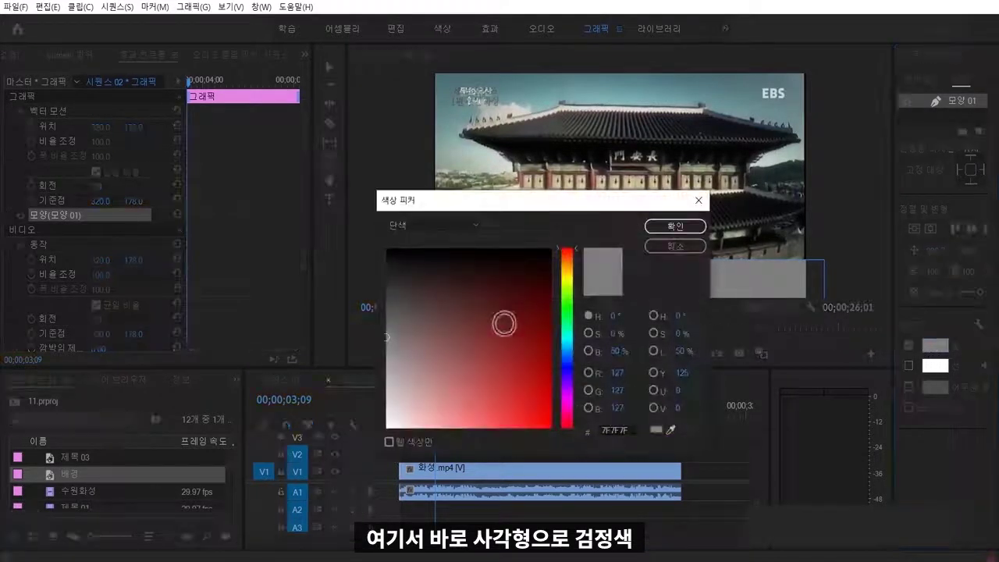
left_click_drag(502, 323, 384, 247)
left_click(701, 229)
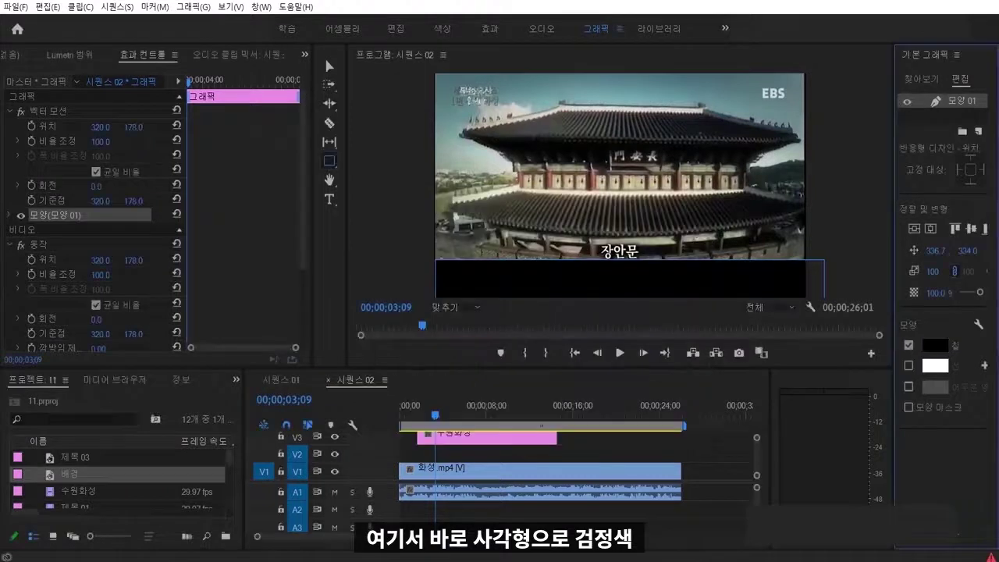
left_click_drag(980, 293, 978, 292)
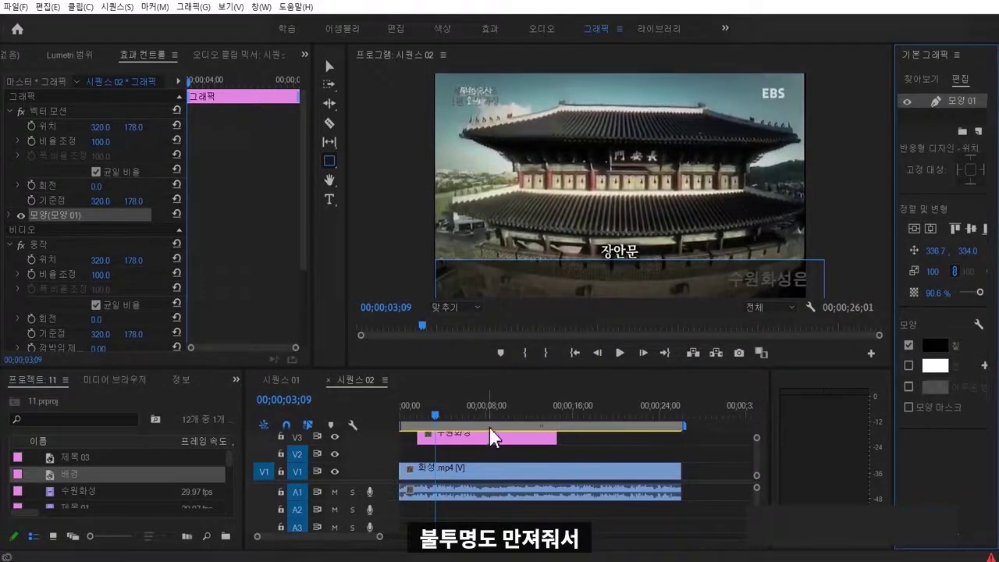
- Move the bar graphic to V2 beneath the 수원화성 clip, stretch it to the crawl's full length, and play the result
left_click_drag(341, 481, 340, 517)
left_click_drag(454, 467, 447, 489)
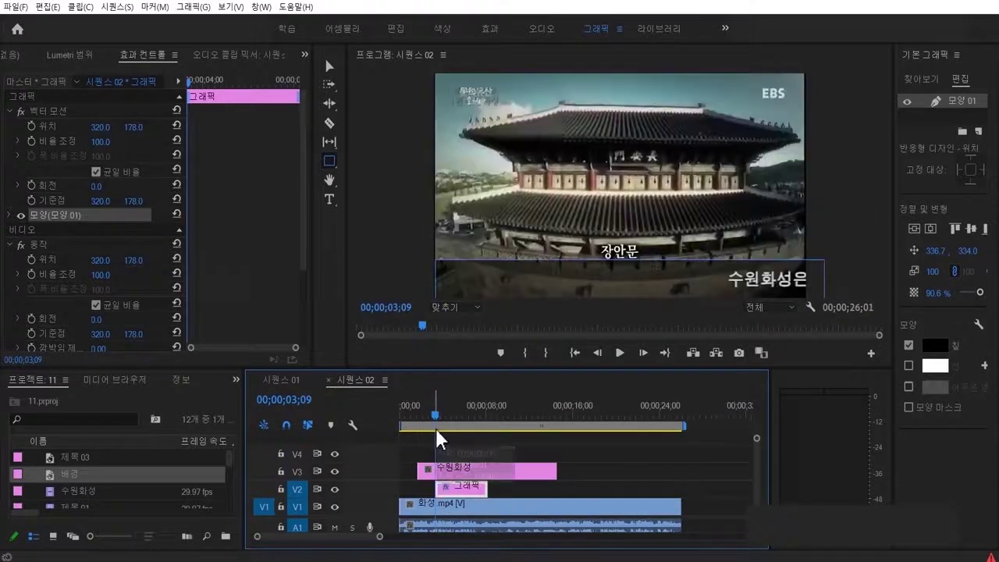
key("Home")
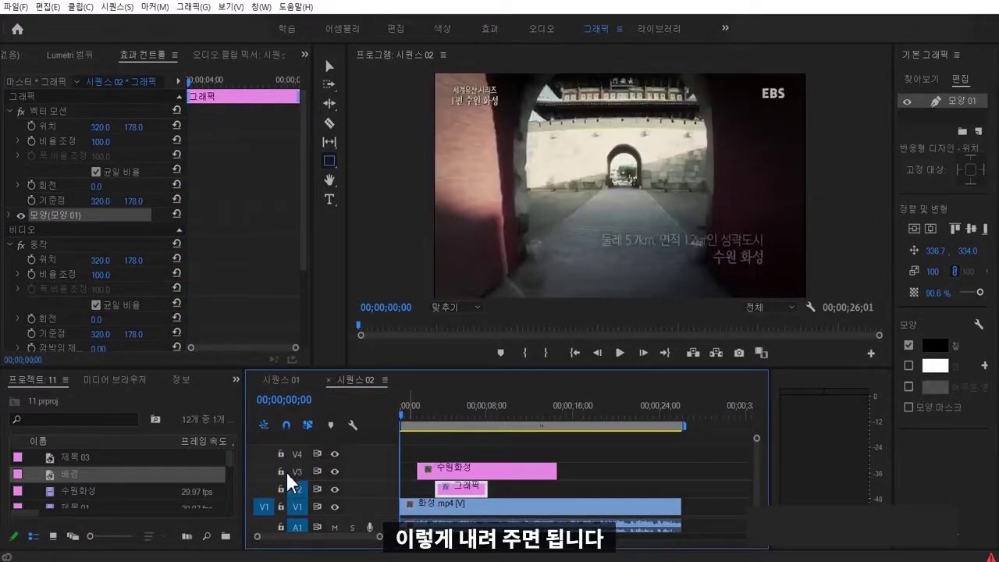
key("space")
left_click_drag(453, 499, 557, 485)
key("space")
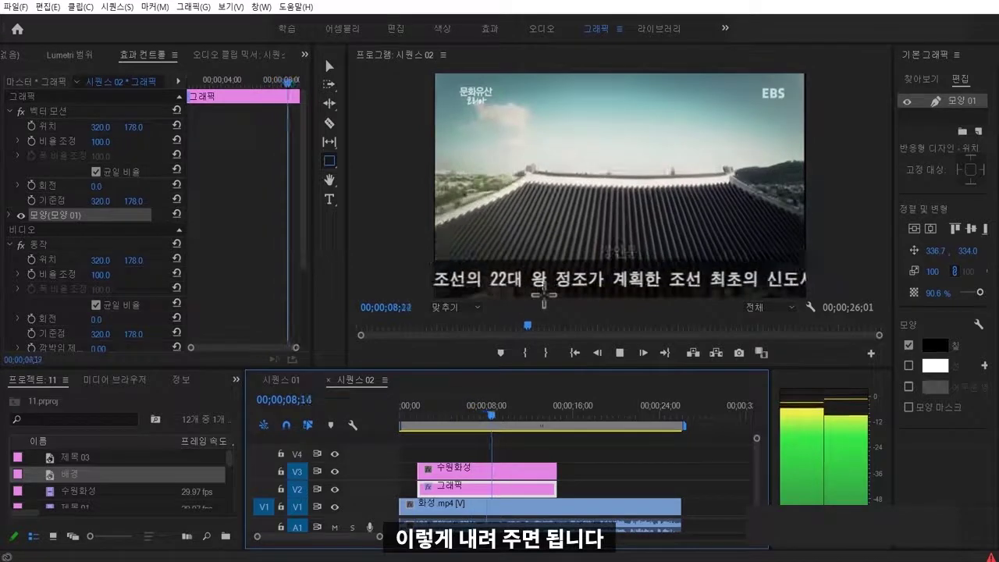
key("space")
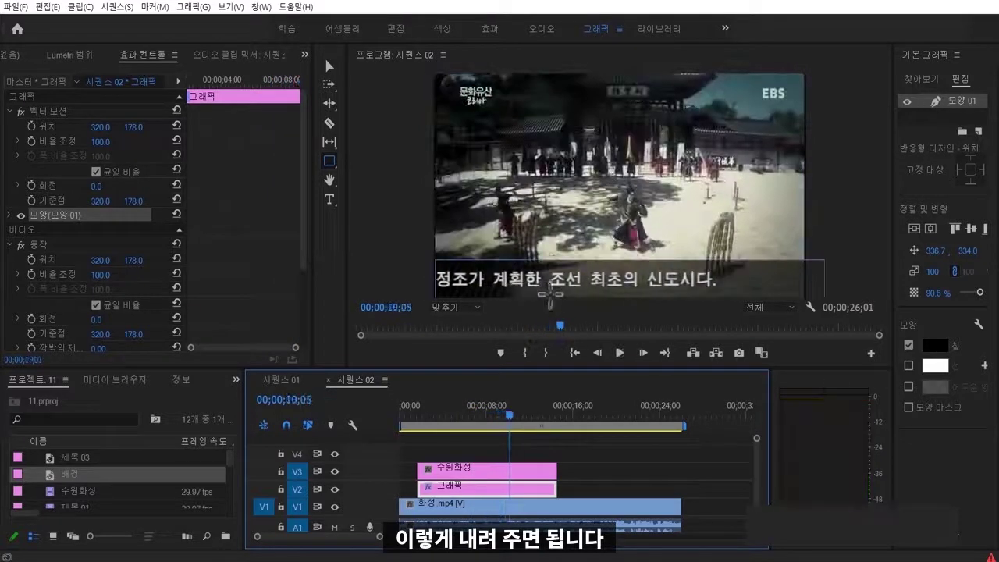
- Open the 수원화성 title for editing and add an outer stroke to its text
double_click(503, 472)
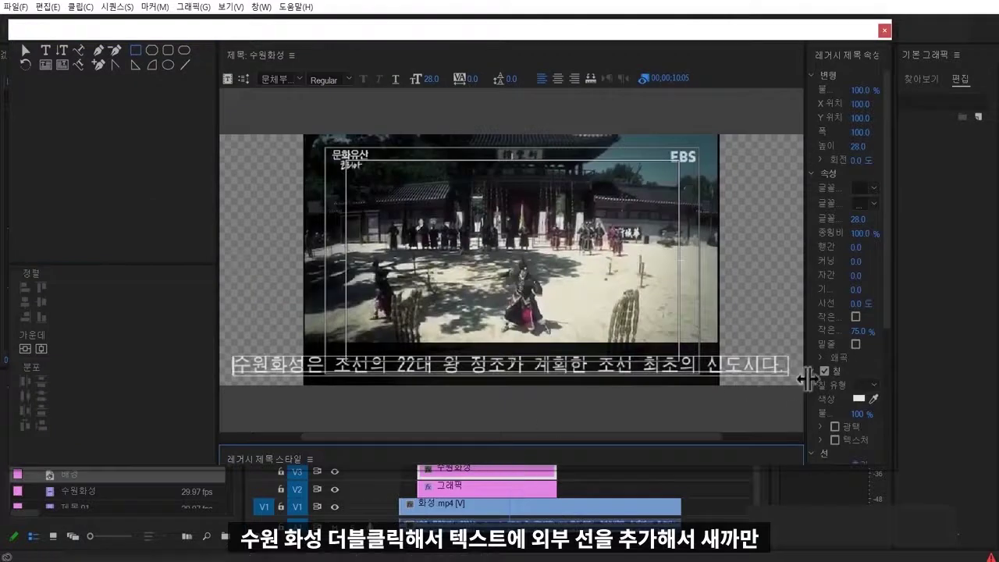
left_click_drag(804, 377, 707, 371)
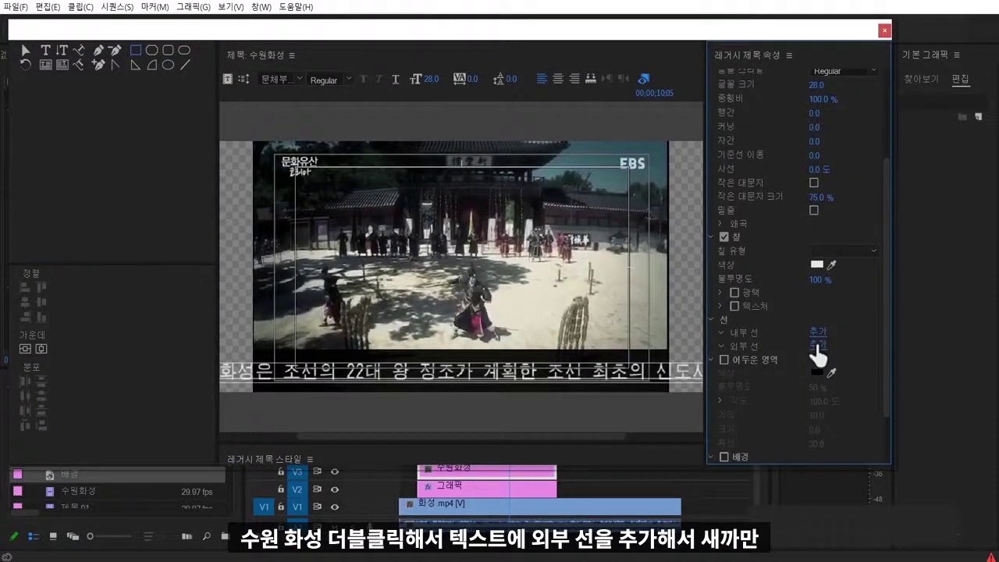
left_click(816, 345)
left_click_drag(885, 346, 884, 394)
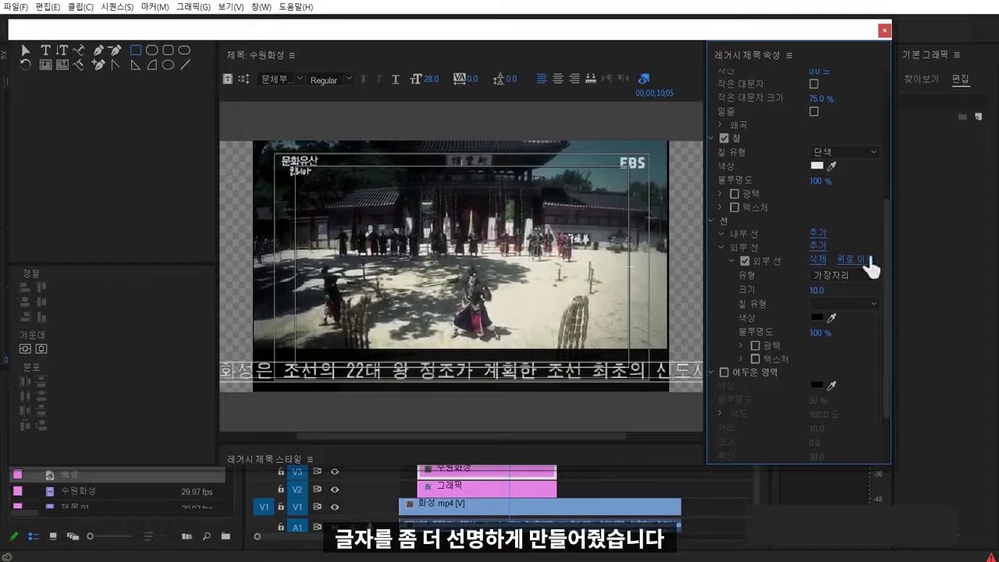
- Try several sizes for the title text's outer stroke, including 21, 10 and 15
left_click_drag(816, 289, 857, 290)
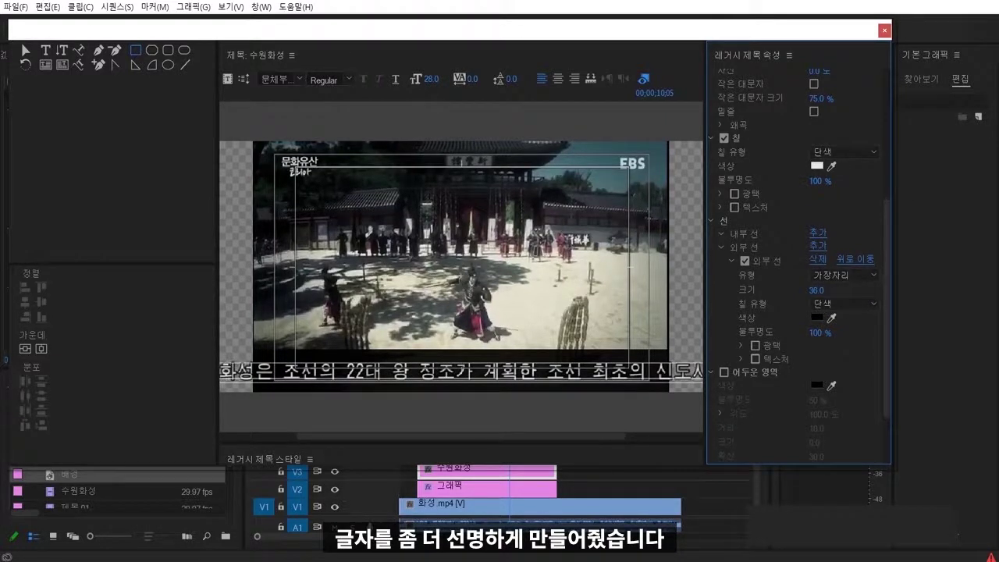
left_click_drag(816, 289, 789, 289)
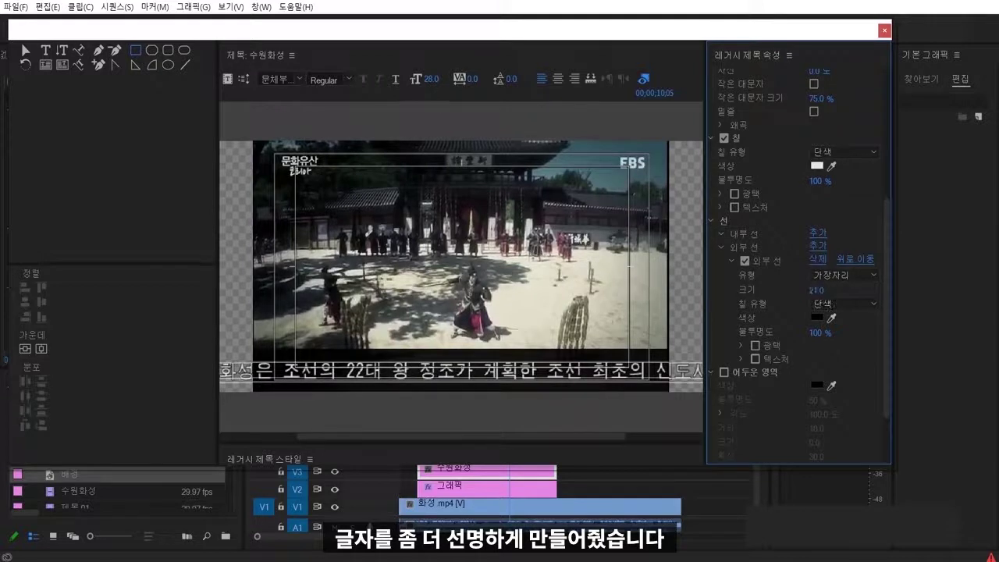
left_click(819, 289)
key("Return")
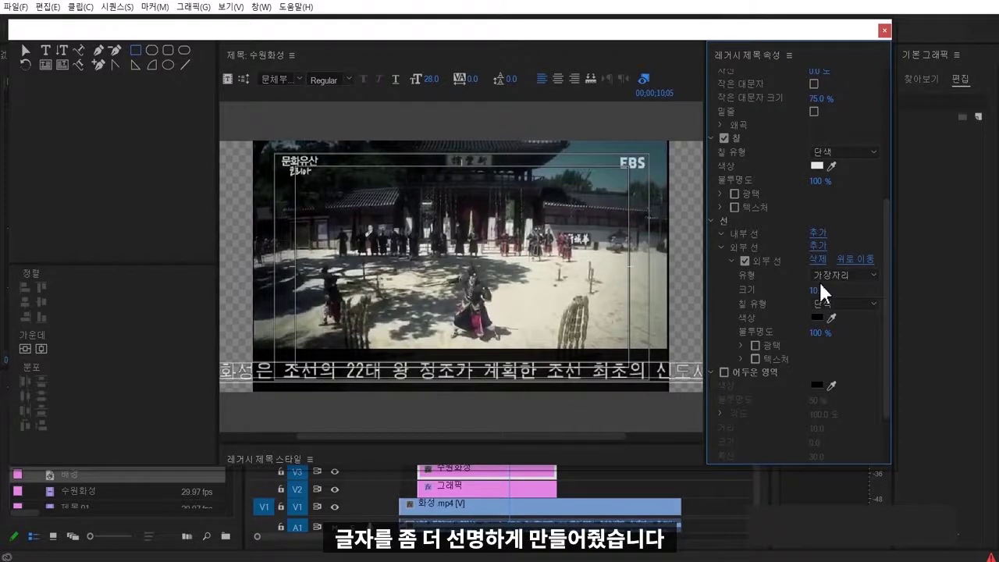
left_click(820, 286)
type("15")
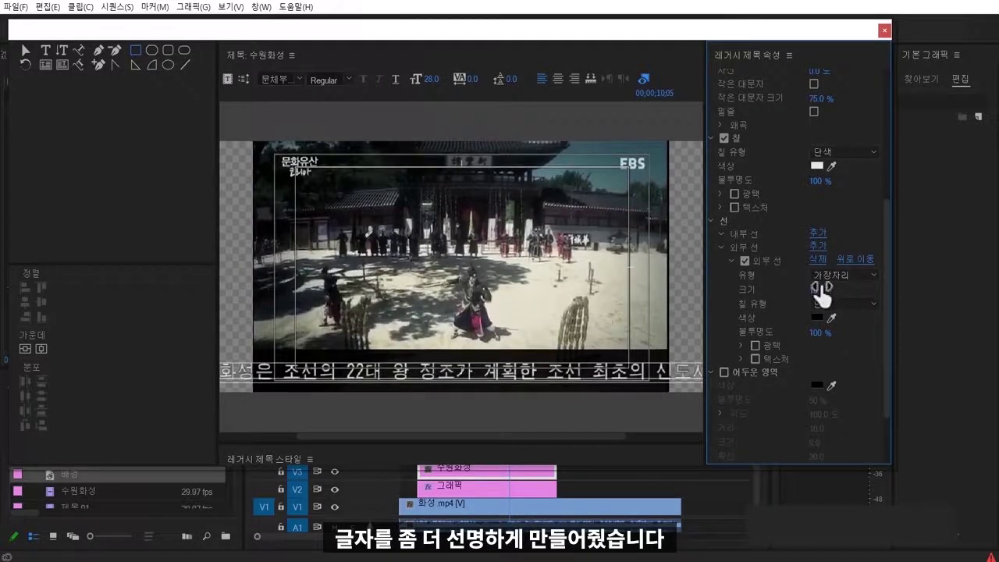
key("Return")
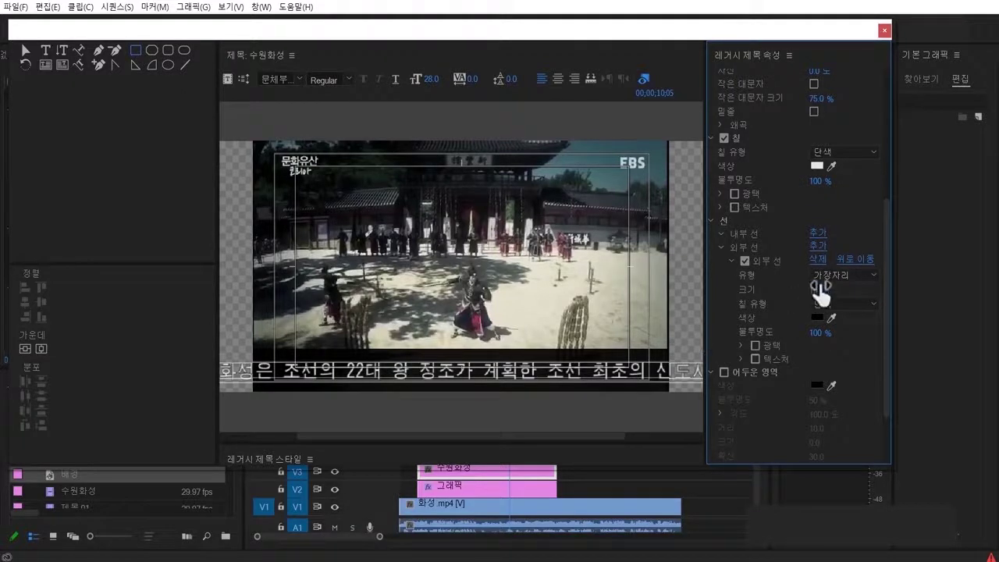
- Set the text's outer stroke size to 20 and hide the background video in the 수원화성 title, closing the editor
left_click(820, 288)
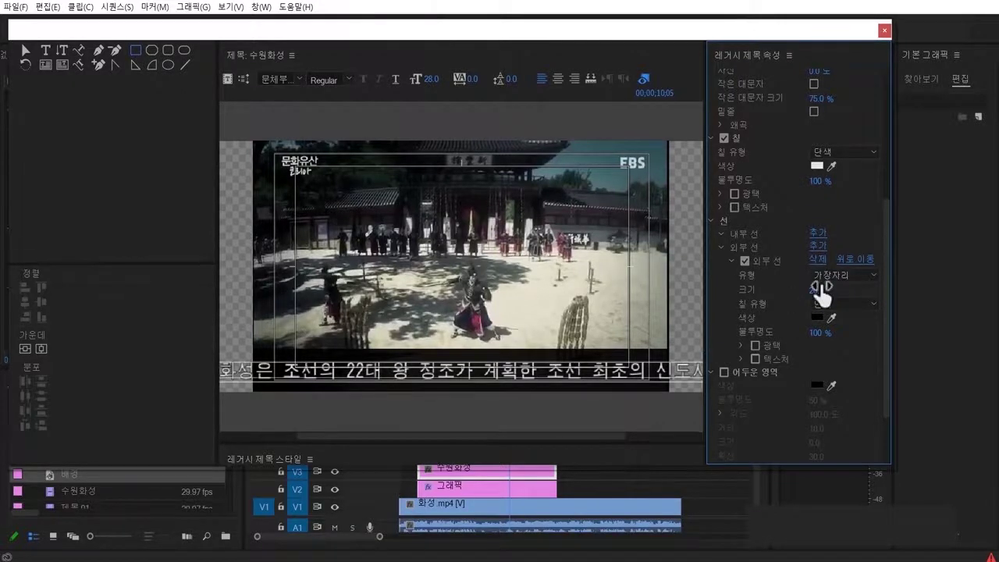
key("Return")
left_click(643, 79)
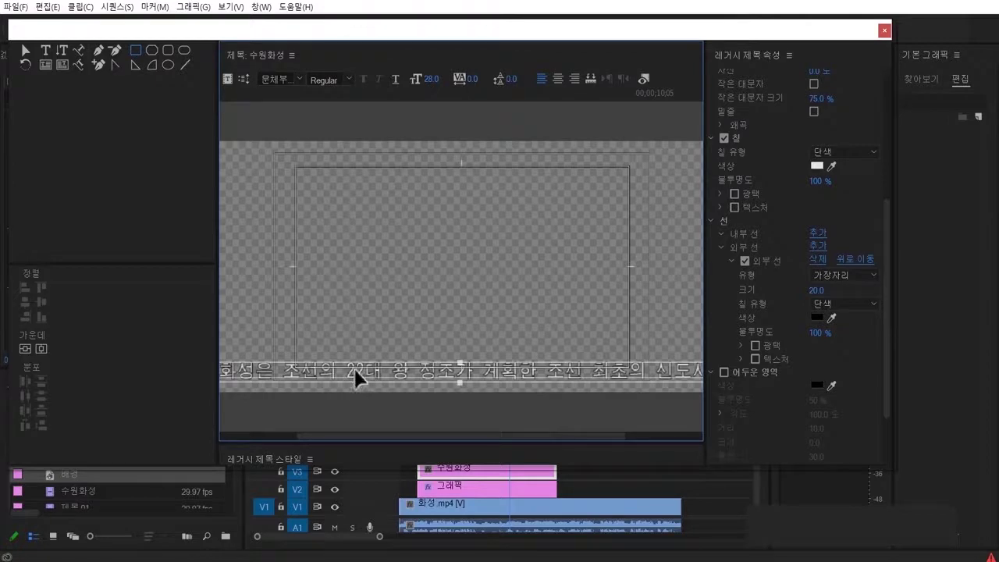
left_click(884, 31)
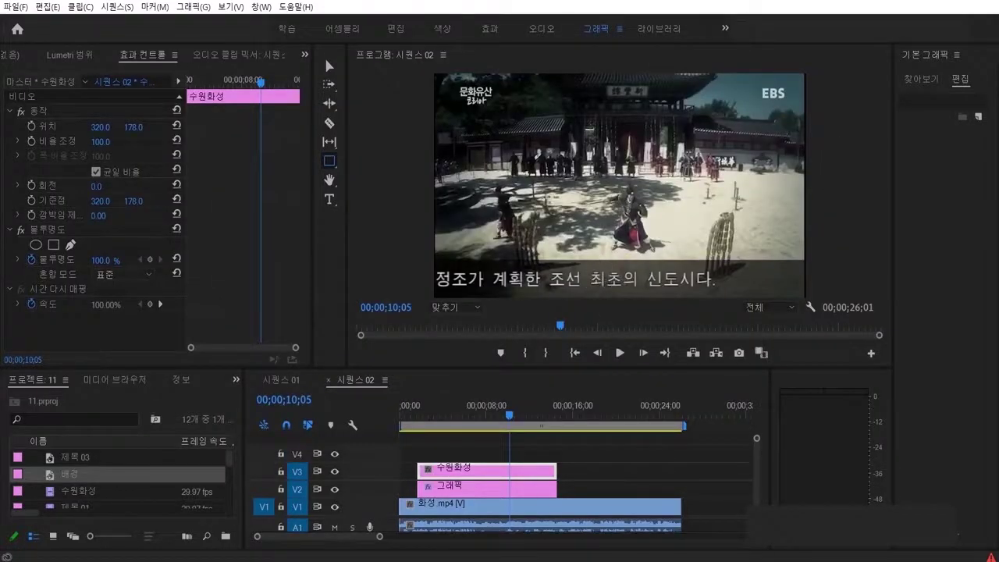
- Play the opening of the 수원화성 crawl over the bar graphic to check their timing
left_click_drag(508, 413, 418, 427)
key("space")
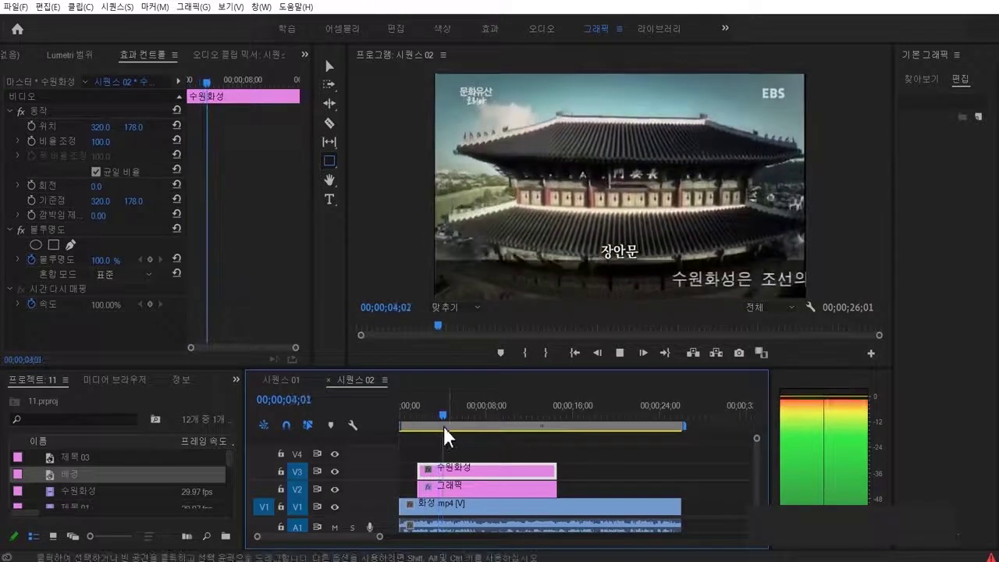
left_click_drag(443, 424, 416, 426)
key("space")
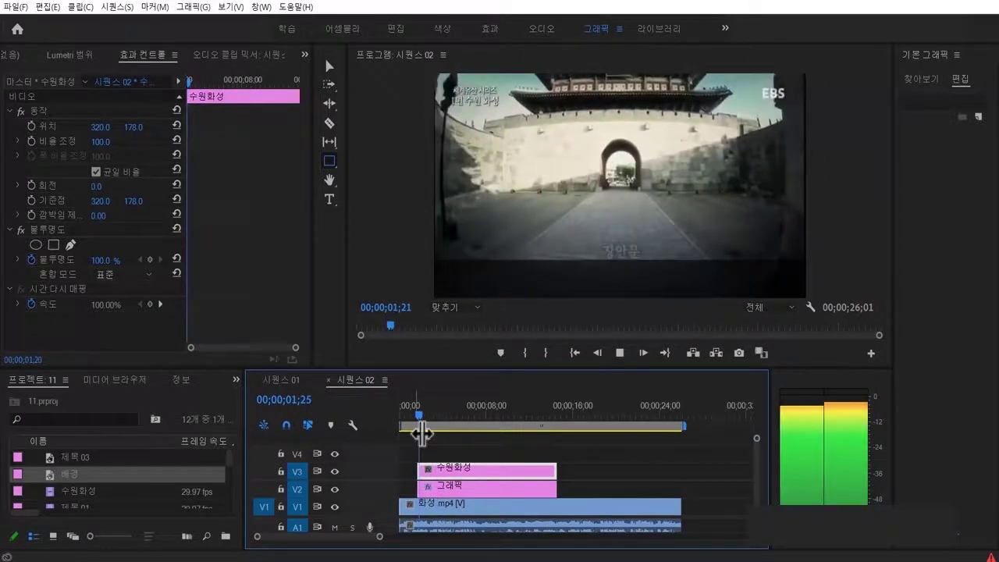
key("space")
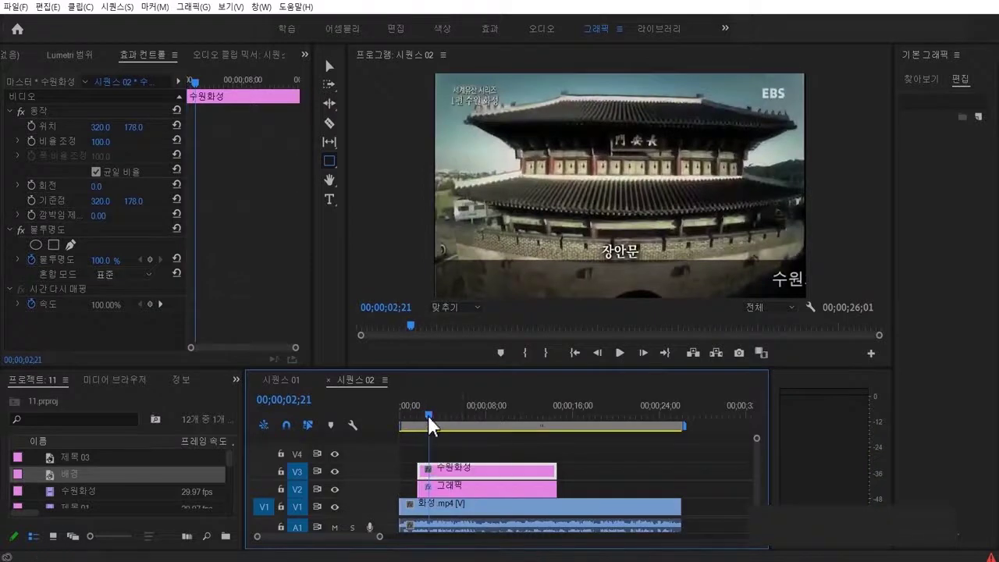
- Trim the bar graphic's start to 00;00;02;07 and play the crawl through past its end
left_click_drag(428, 423, 423, 416)
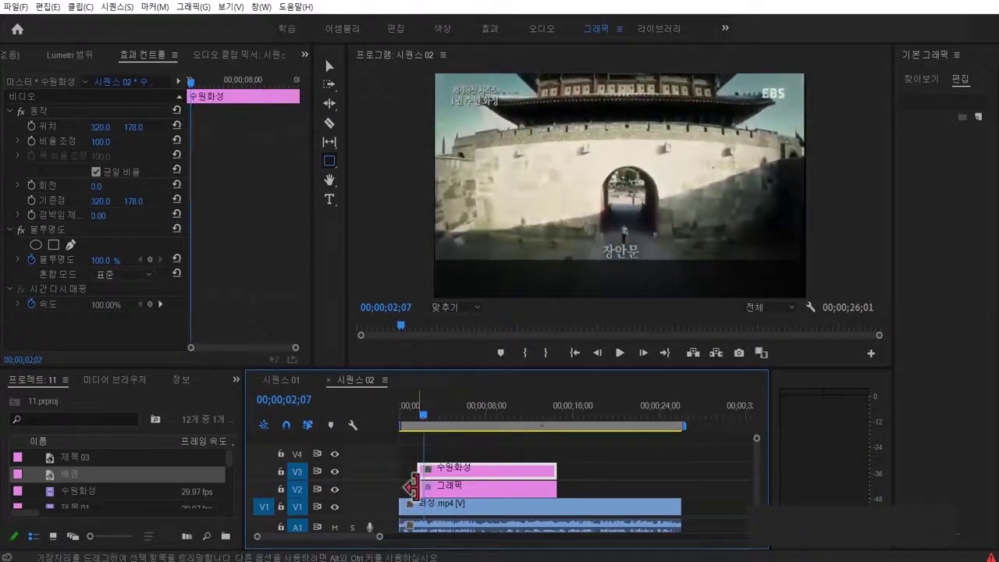
left_click_drag(411, 486, 424, 486)
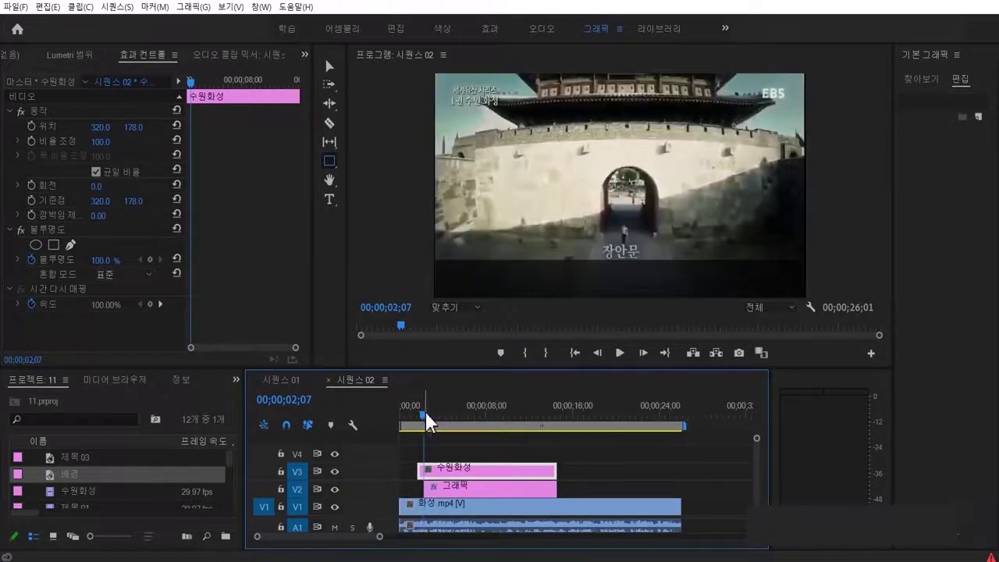
left_click_drag(428, 422, 414, 418)
key("space")
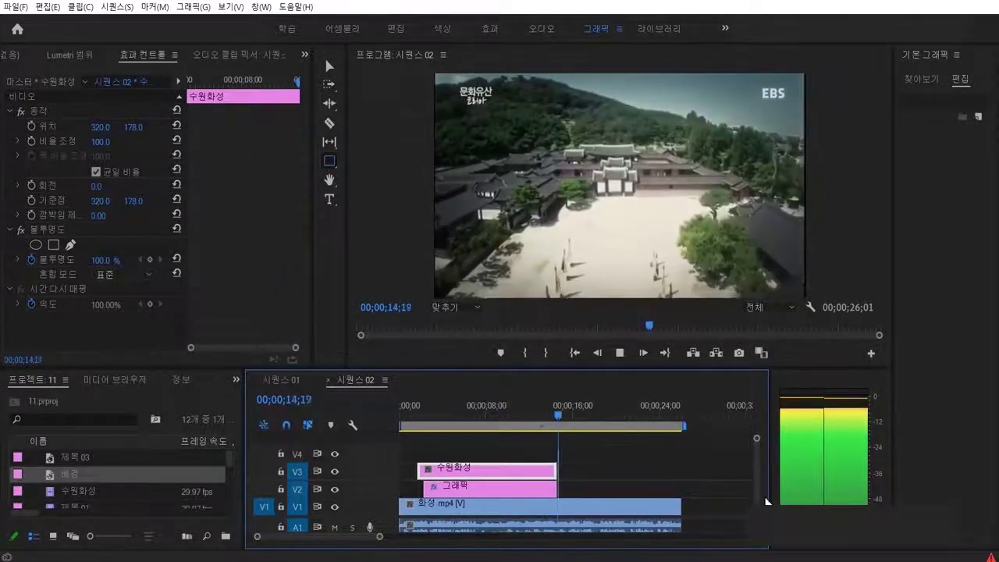
key("space")
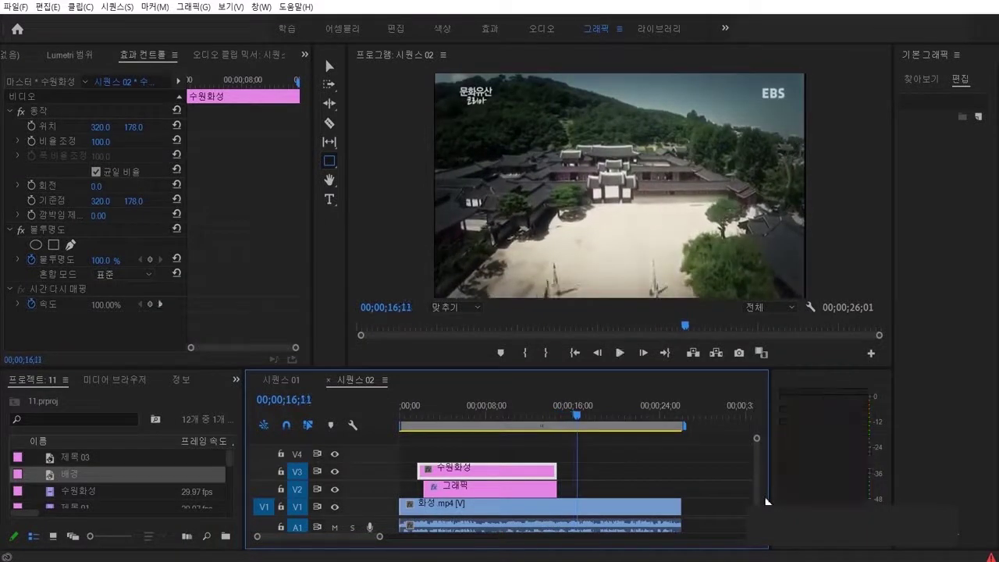
left_click(570, 409)
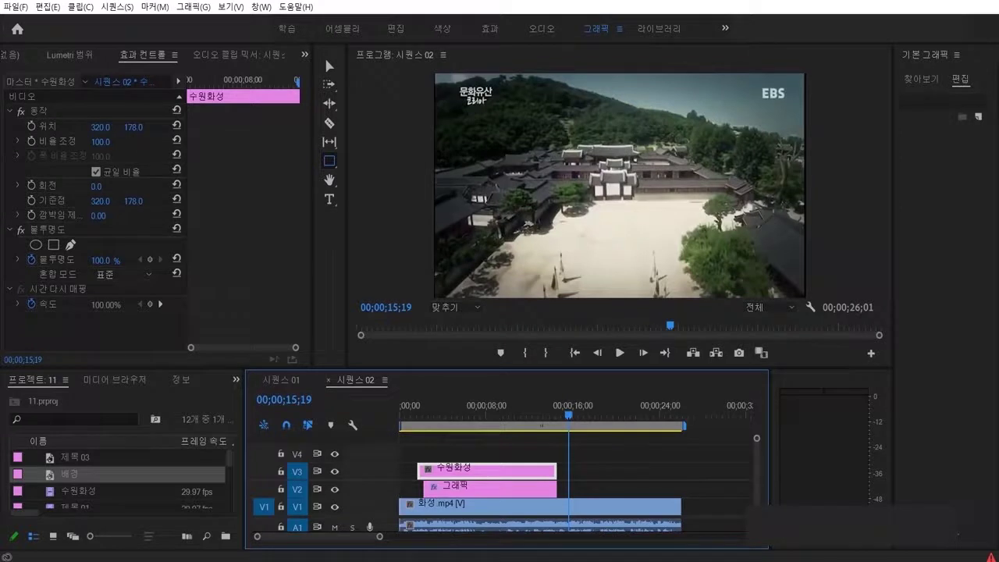
- Switch to Notepad, copy the second sentence beginning "당진이 극심했던", and return to Premiere Pro
key("alt+Tab")
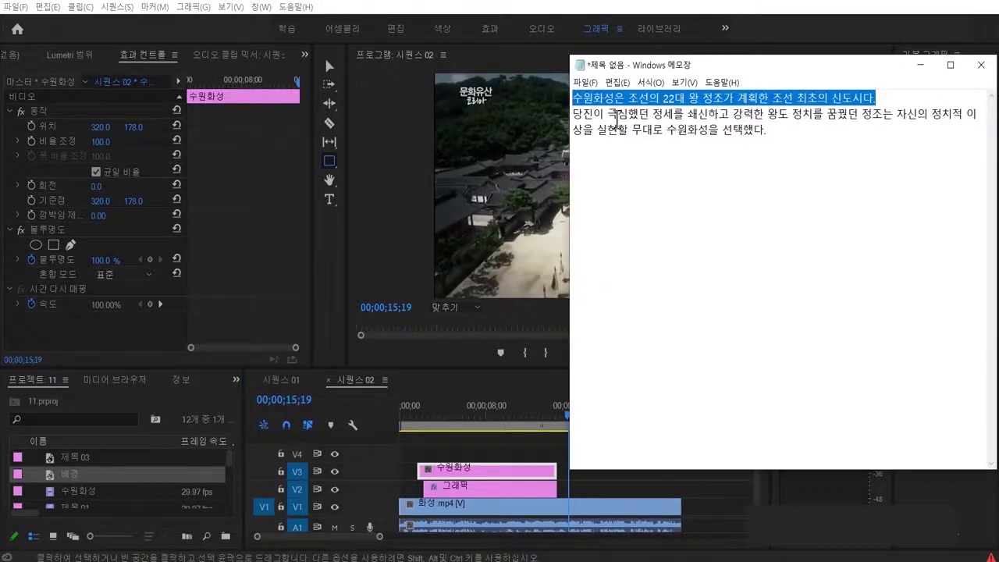
left_click(575, 117)
left_click_drag(585, 114, 768, 140)
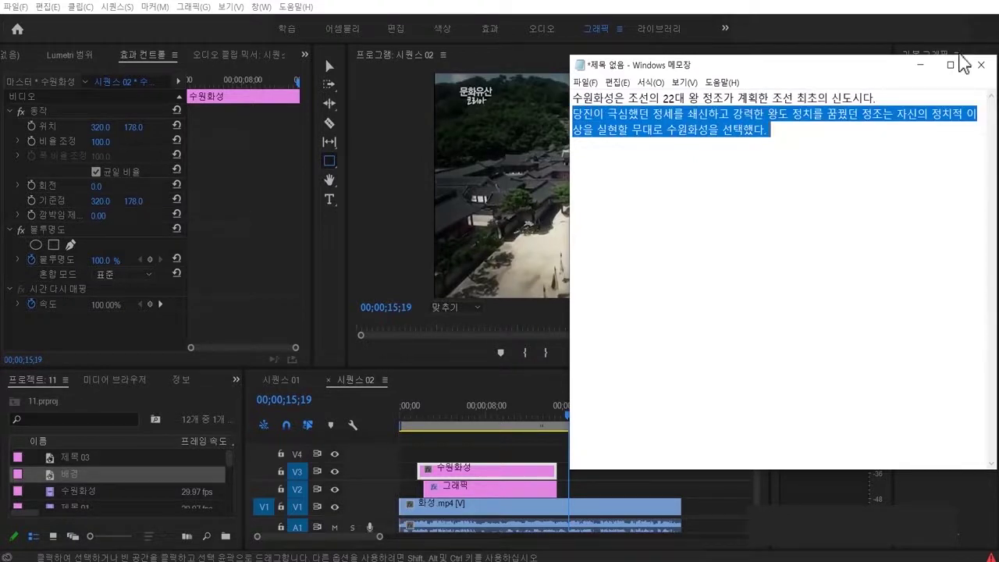
left_click(916, 60)
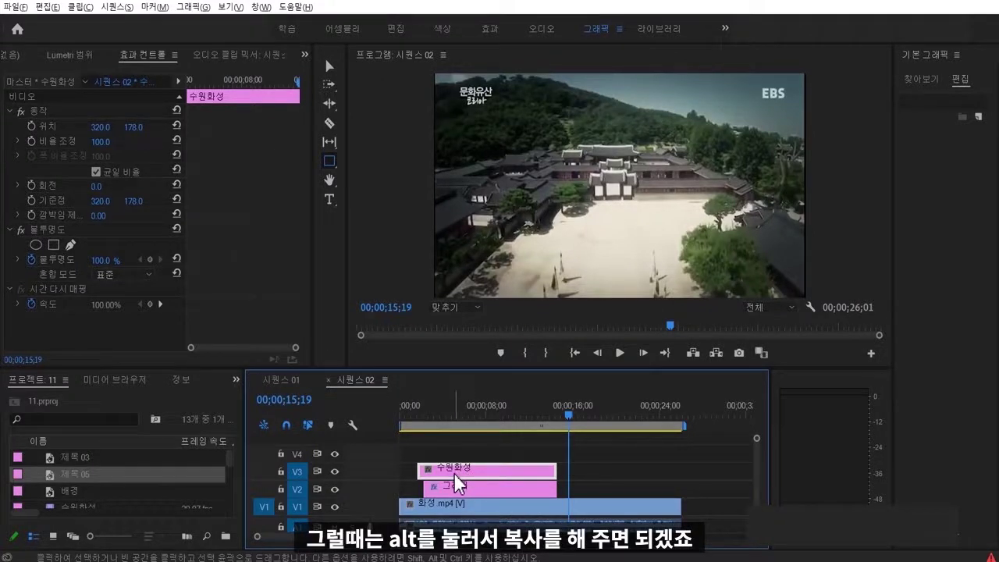
- Duplicate the 수원화성 title on V3 to start at 00;00;15;19 and replace the copy's text with the copied sentence
left_click_drag(451, 473, 610, 475)
left_click(609, 475)
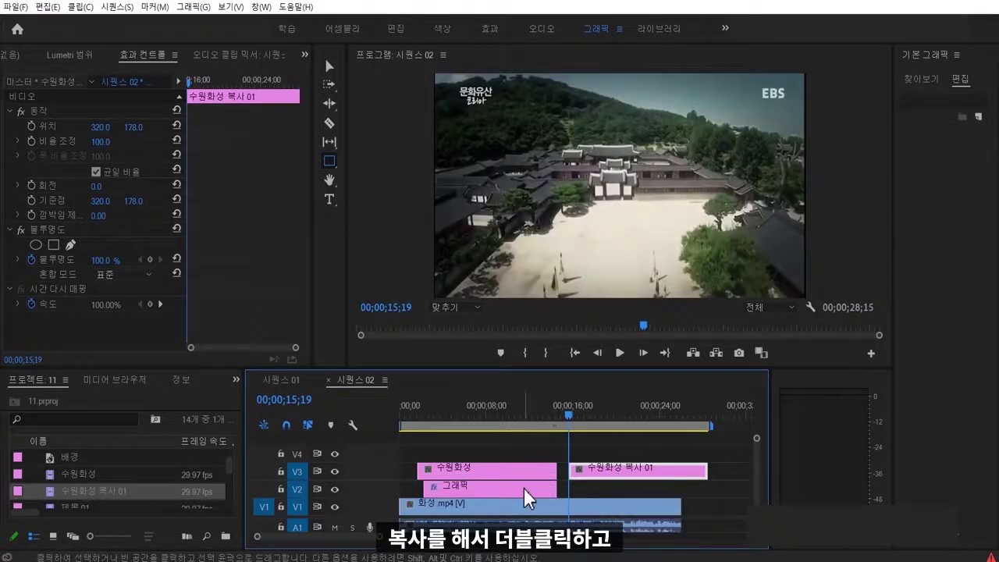
double_click(619, 471)
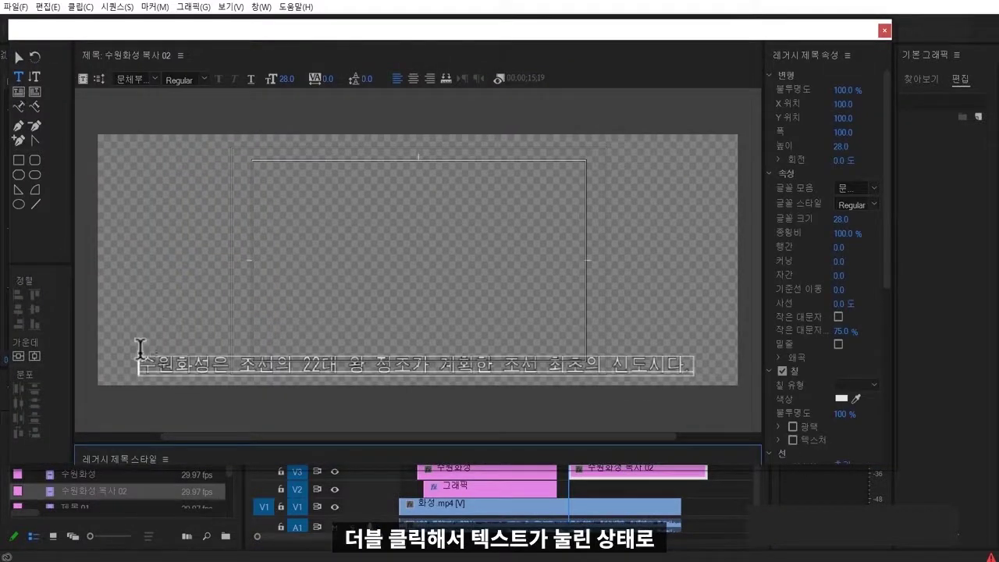
left_click_drag(141, 364, 730, 366)
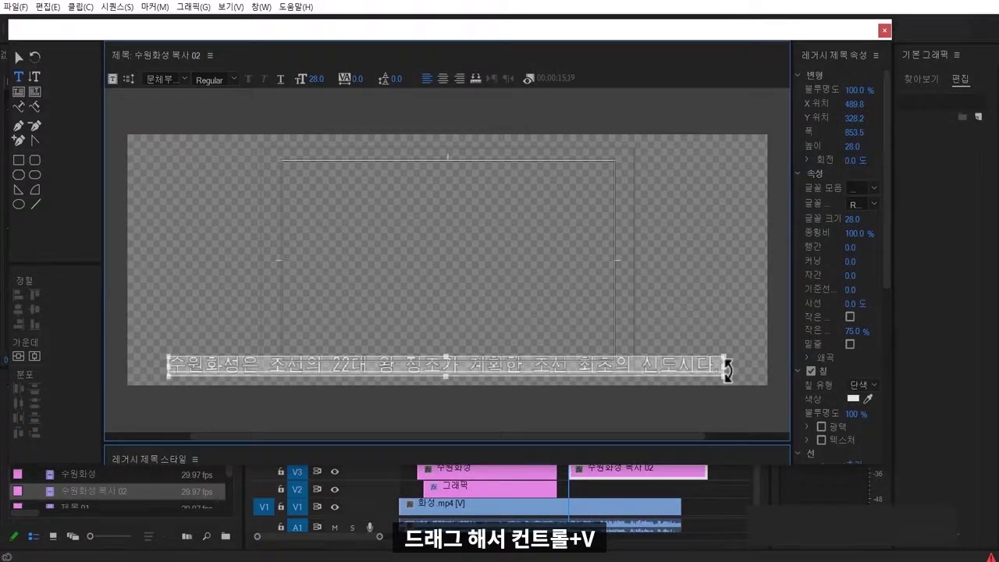
key("ctrl+v")
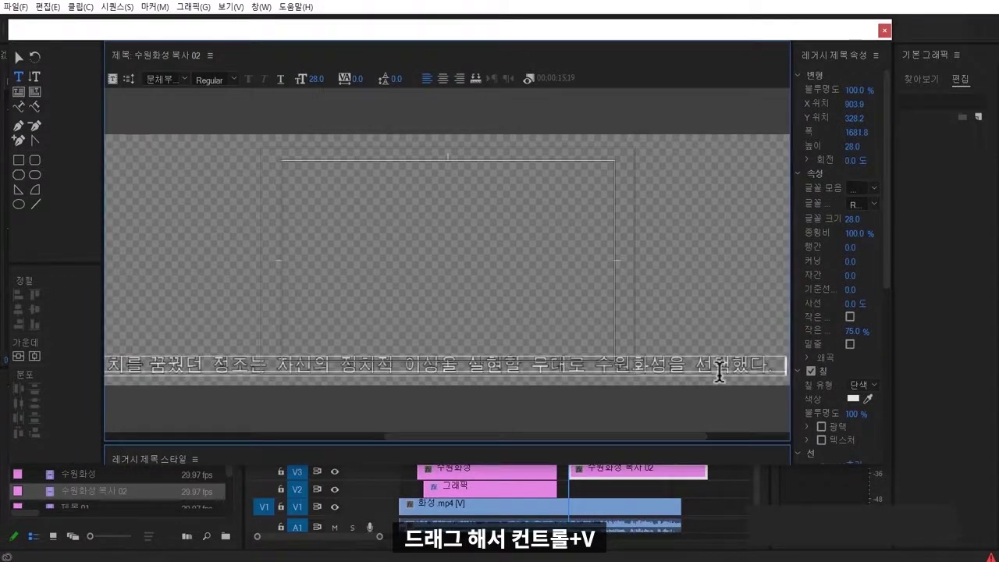
- Keep the duplicate title as a left crawl starting and ending off screen, and close the title editor
left_click(128, 78)
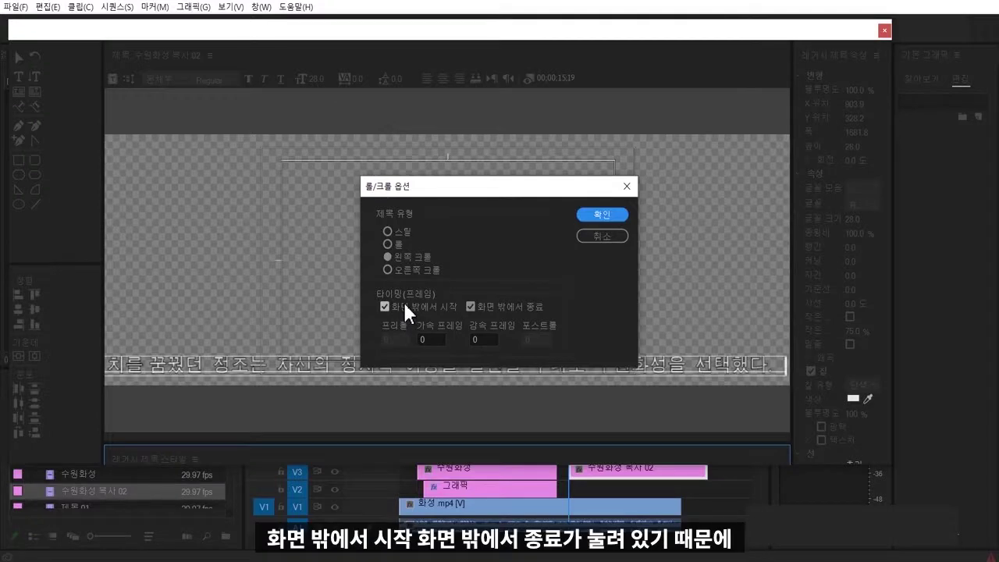
left_click(608, 217)
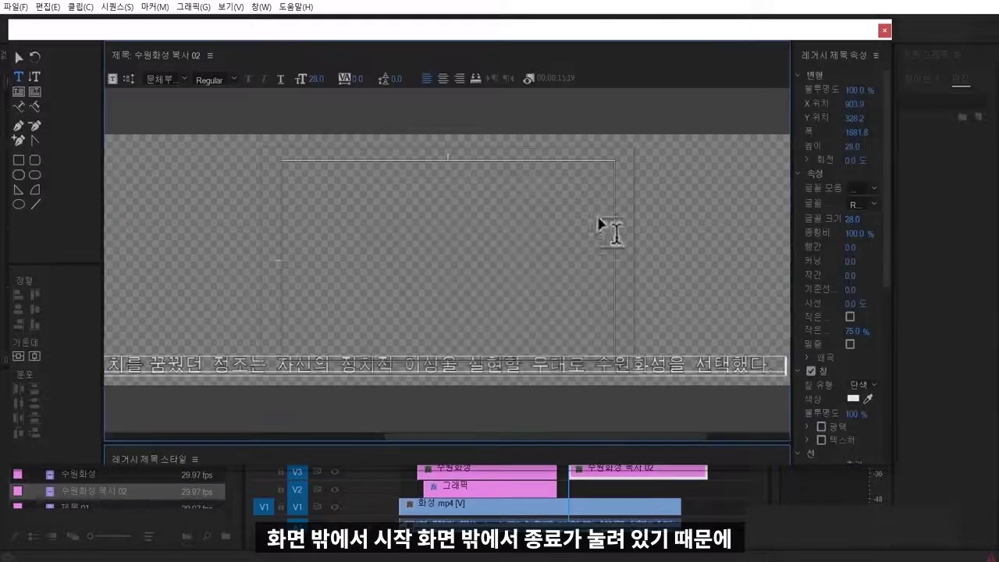
left_click(885, 31)
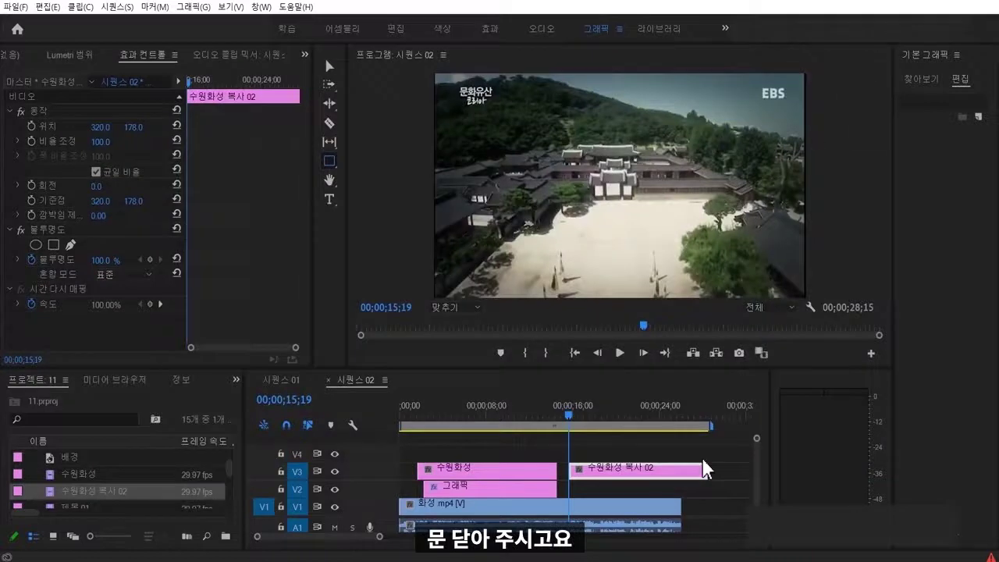
- Play the second crawl briefly, correct its opening word to 당쟁이 in the title editor, and close the editor
key("space")
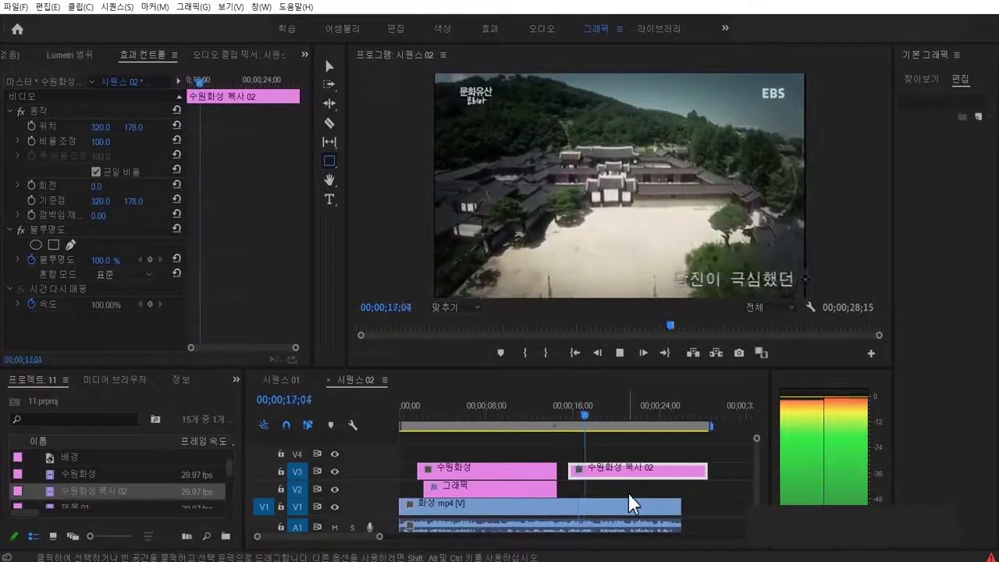
double_click(634, 469)
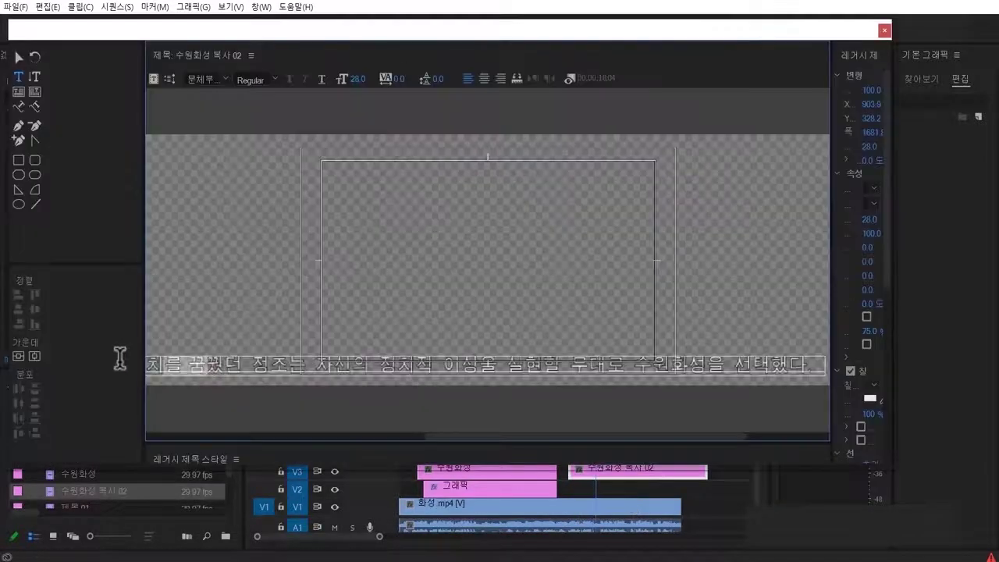
left_click(361, 356)
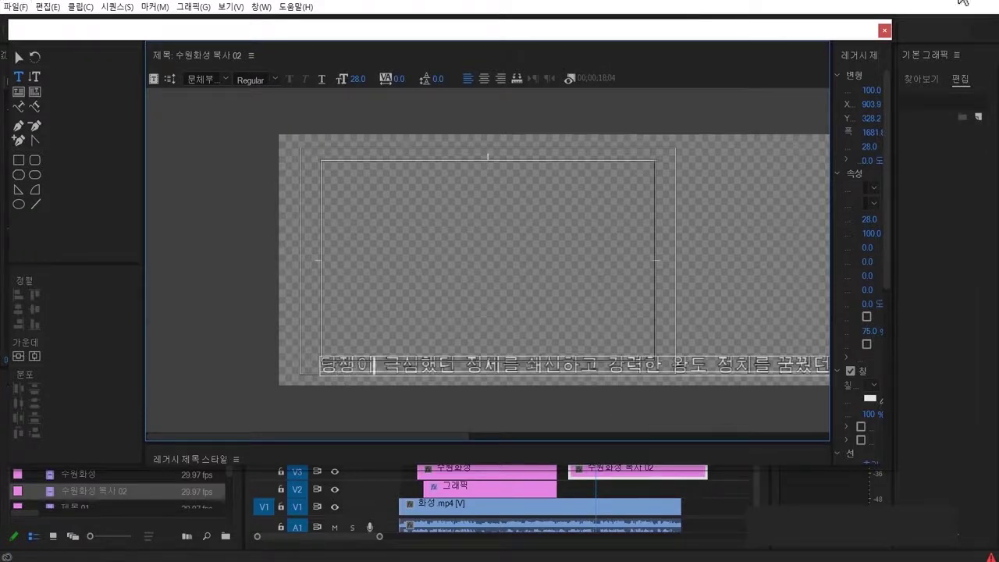
left_click(884, 31)
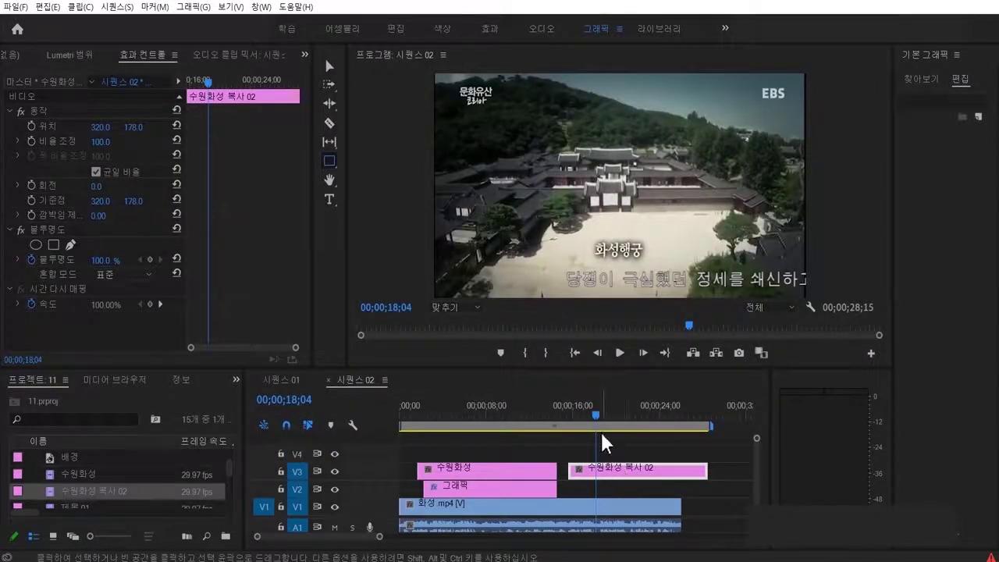
- Play the second crawl from 00;00;15;21 past the end of the video clip to check its speed
left_click_drag(596, 415, 570, 417)
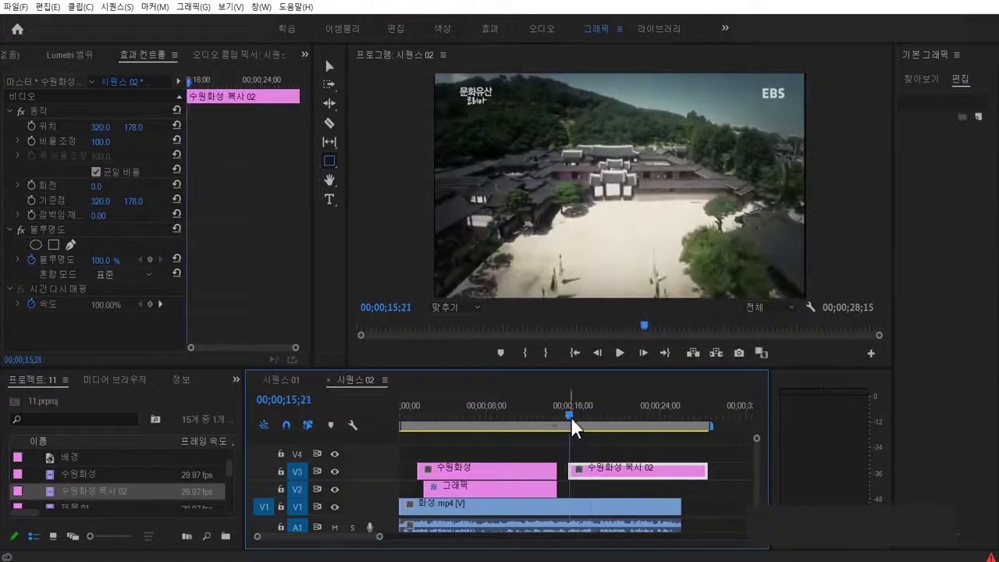
key("space")
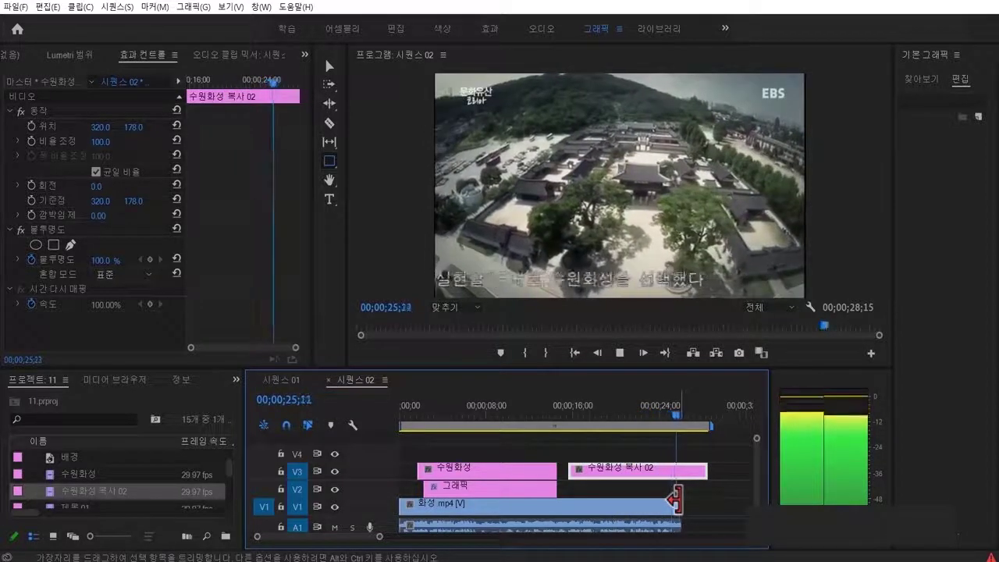
key("space")
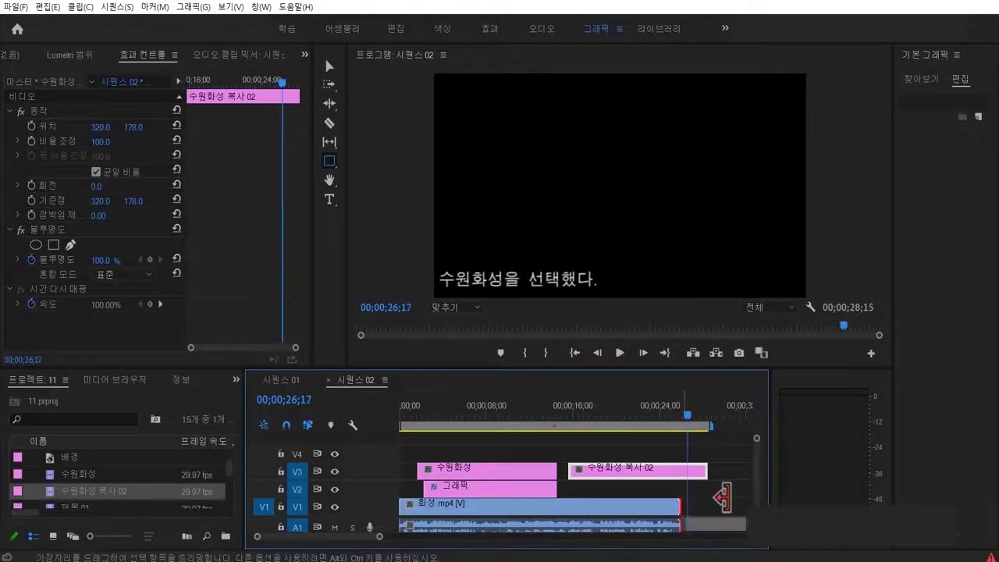
- Extend the 화성.mp4 clip's end to 00;00;38;13 and stretch the second title to end with it
left_click_drag(722, 497, 742, 506)
key("space")
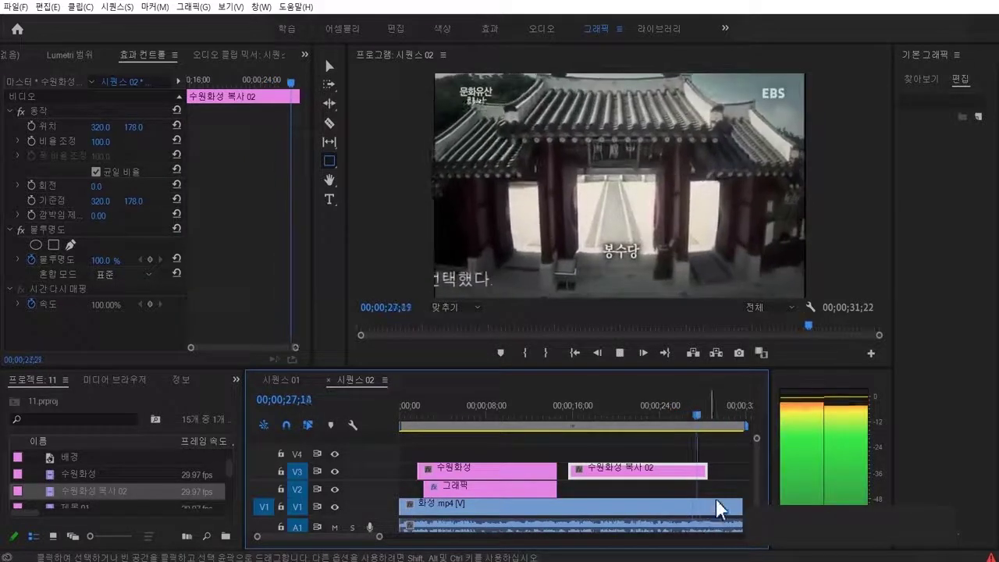
key("space")
key("minus")
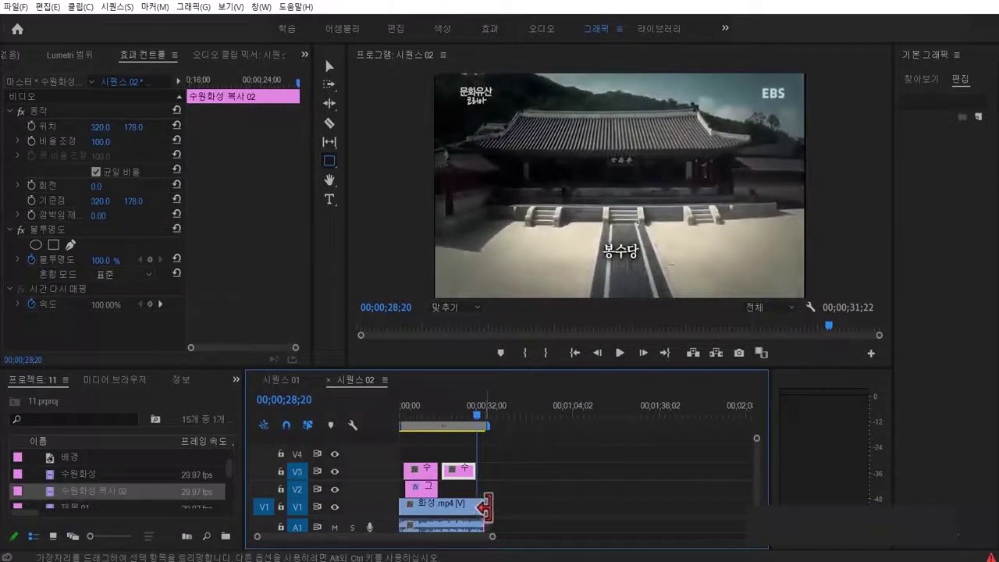
left_click_drag(484, 506, 501, 506)
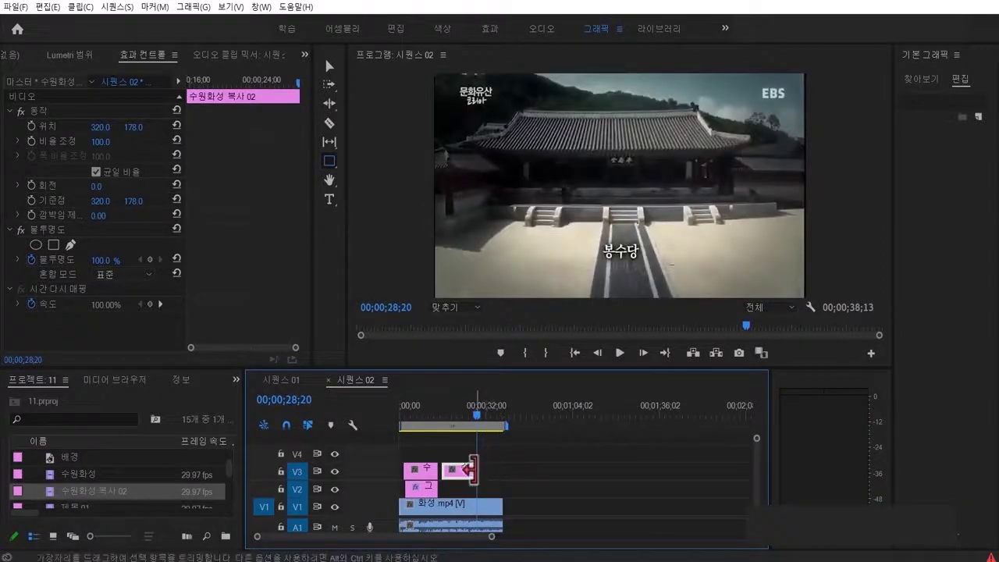
left_click_drag(474, 471, 508, 447)
- Move the second title earlier to start directly after the first one on V3, and play the crawl through
left_click(445, 413)
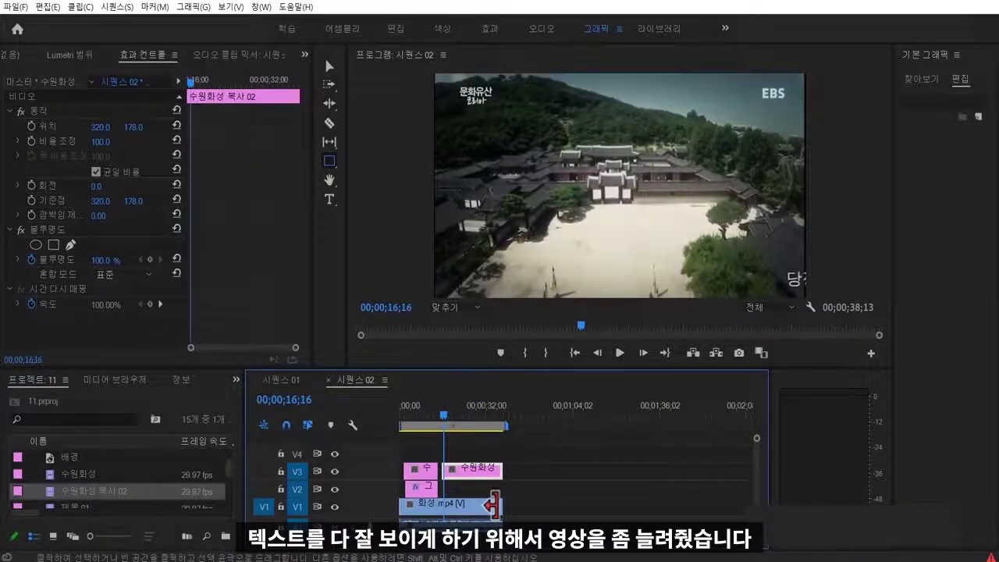
left_click_drag(448, 413, 439, 414)
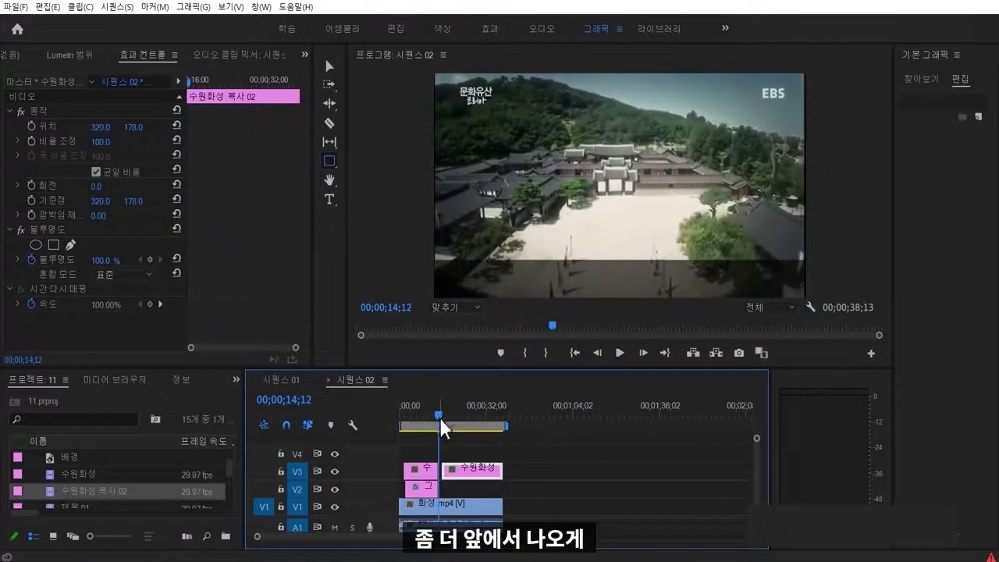
left_click_drag(475, 473, 472, 475)
key("space")
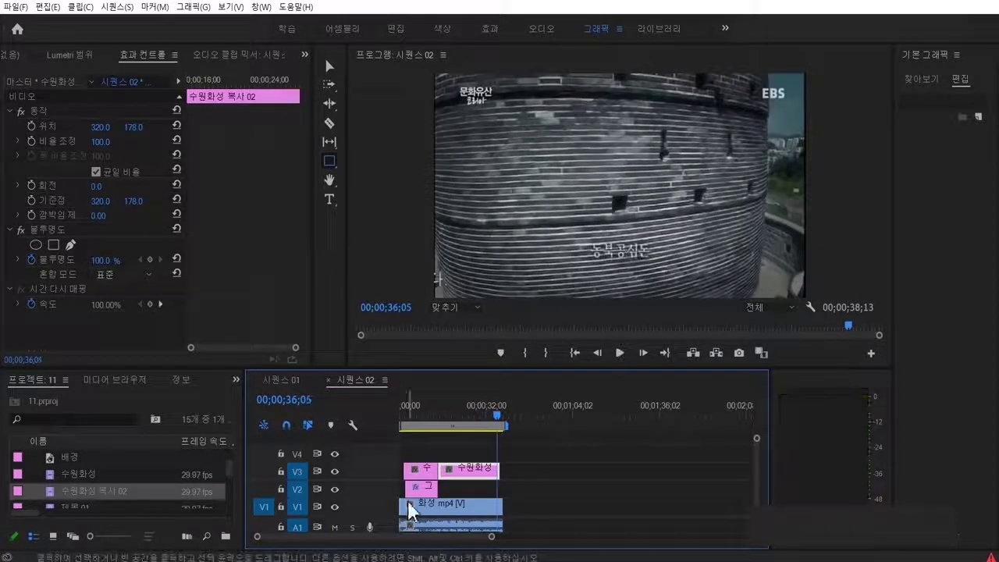
- Duplicate the bar graphic on V2 beneath the second title, running it to the video's end, and play the result
left_click(417, 488)
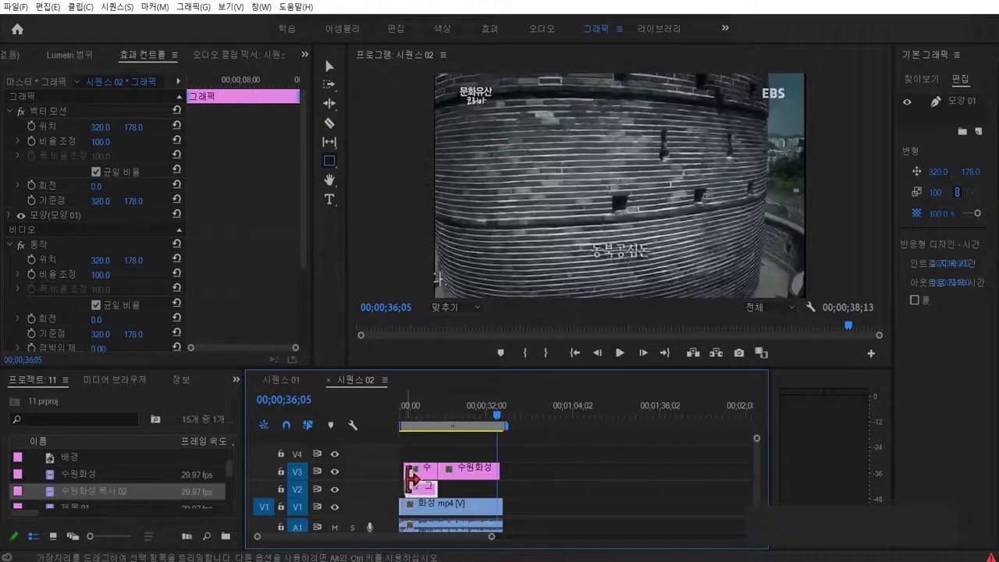
left_click_drag(422, 498, 499, 468)
key("space")
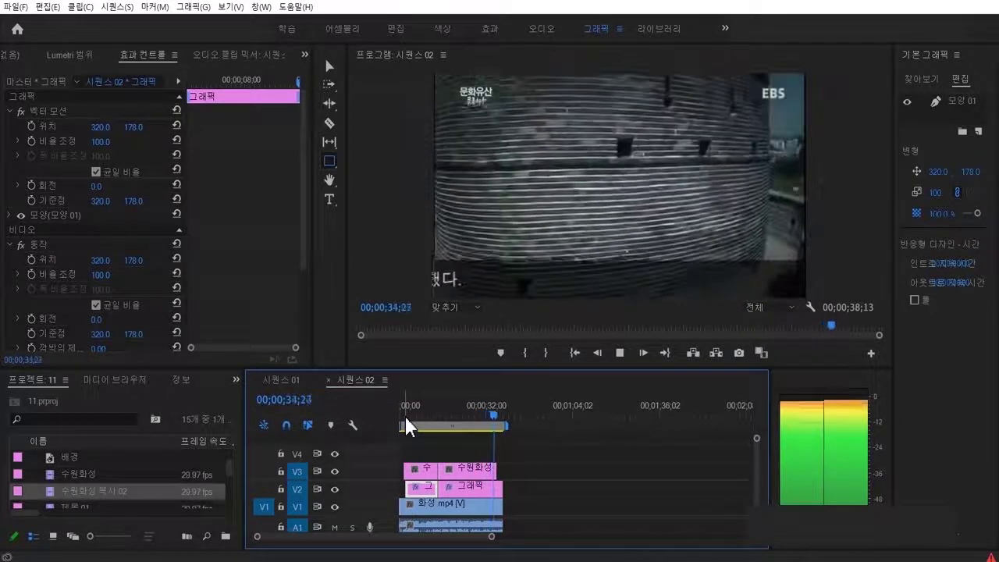
key("space")
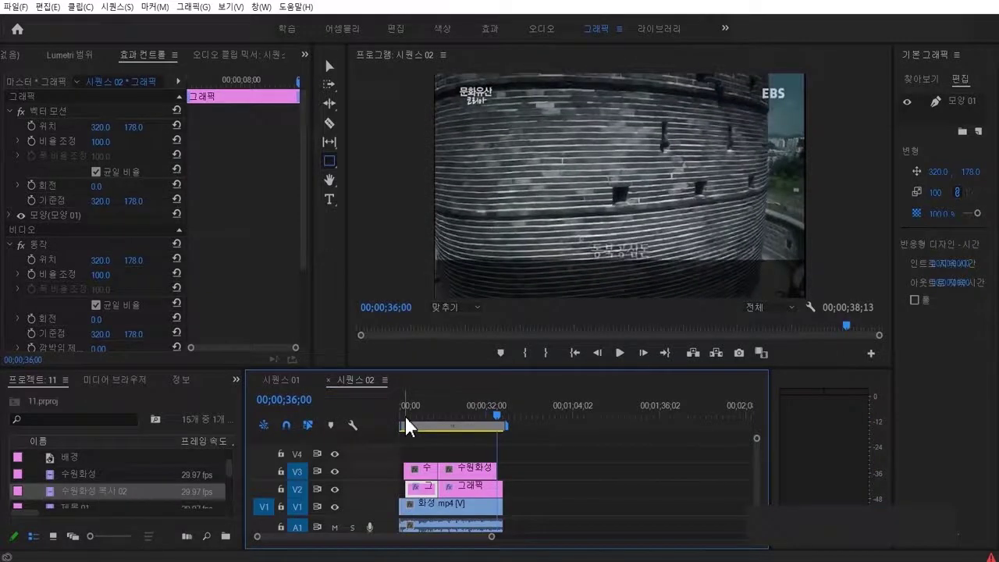
- Trim the second bar graphic's end to match the second title's end and play the ending
left_click_drag(508, 485, 499, 486)
left_click_drag(498, 423, 485, 418)
key("space")
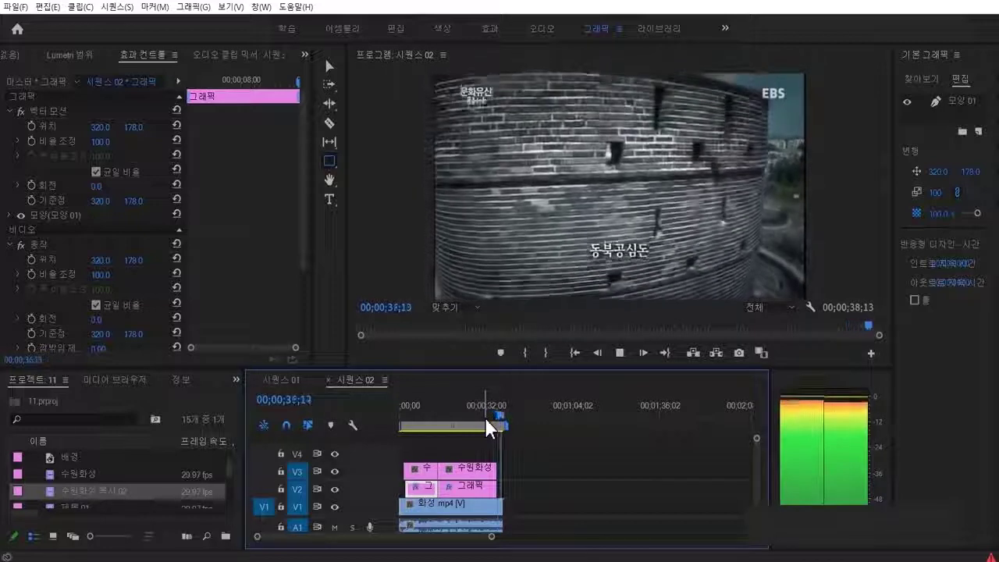
key("space")
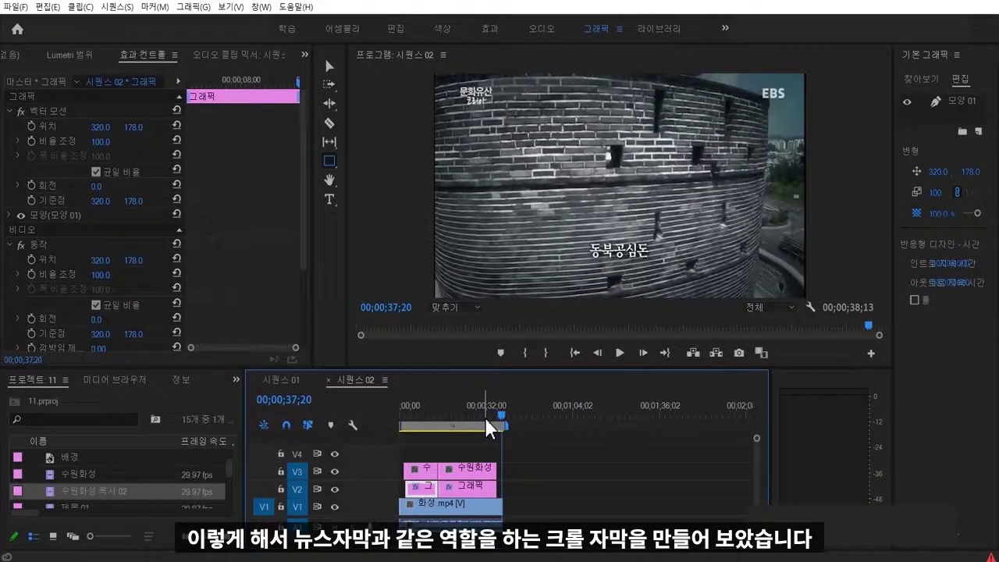